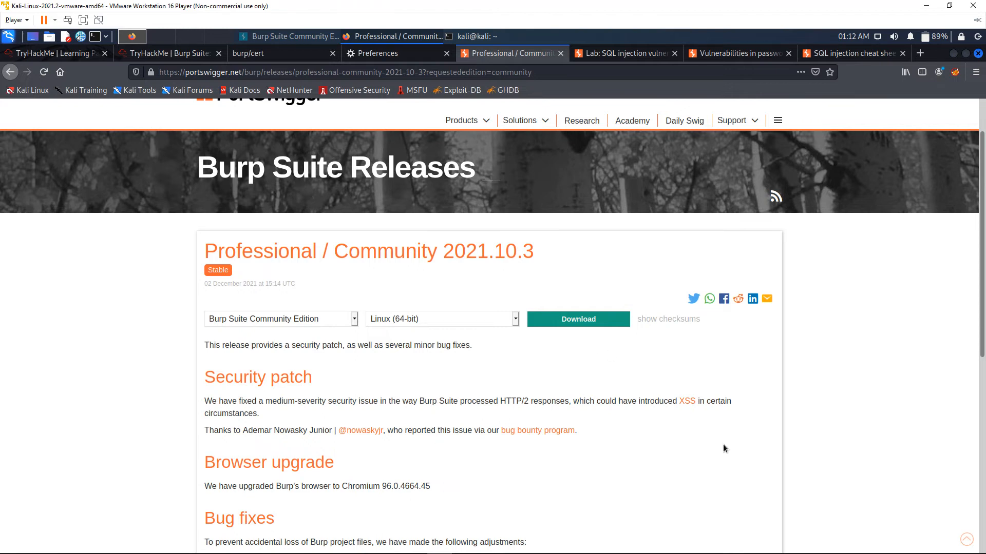
scroll(381, 408, "down", 4)
scroll(381, 408, "up", 3)
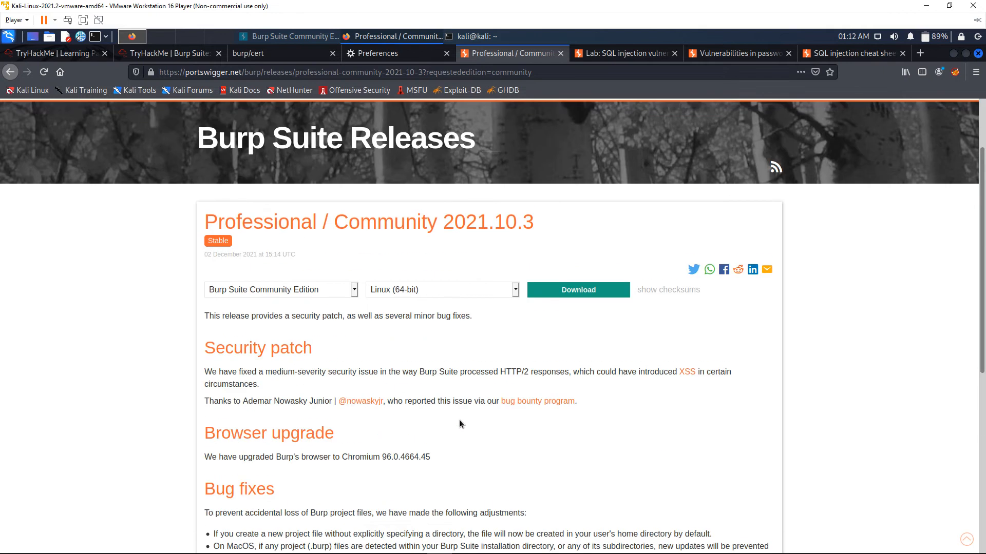
scroll(459, 424, "up", 3)
scroll(585, 426, "up", 1)
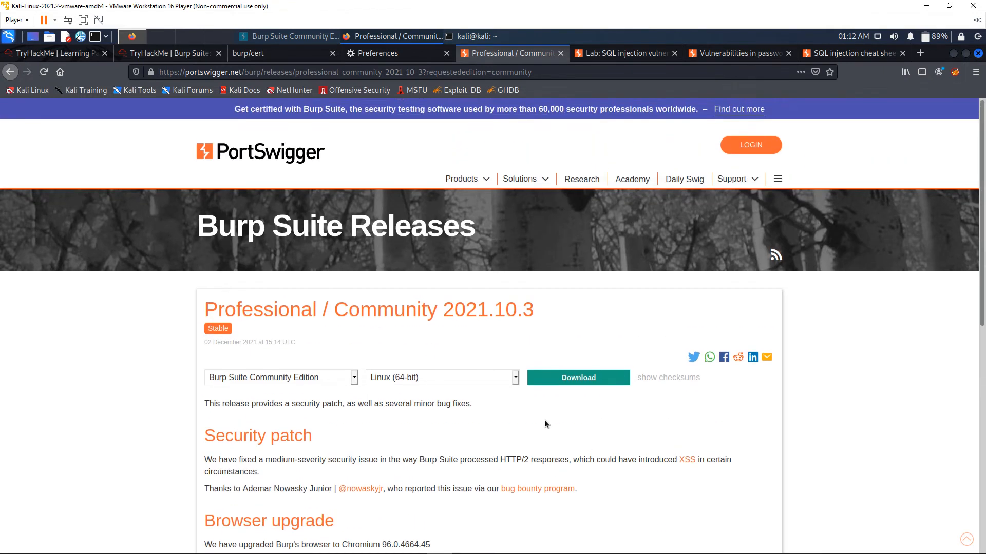
scroll(544, 420, "down", 1)
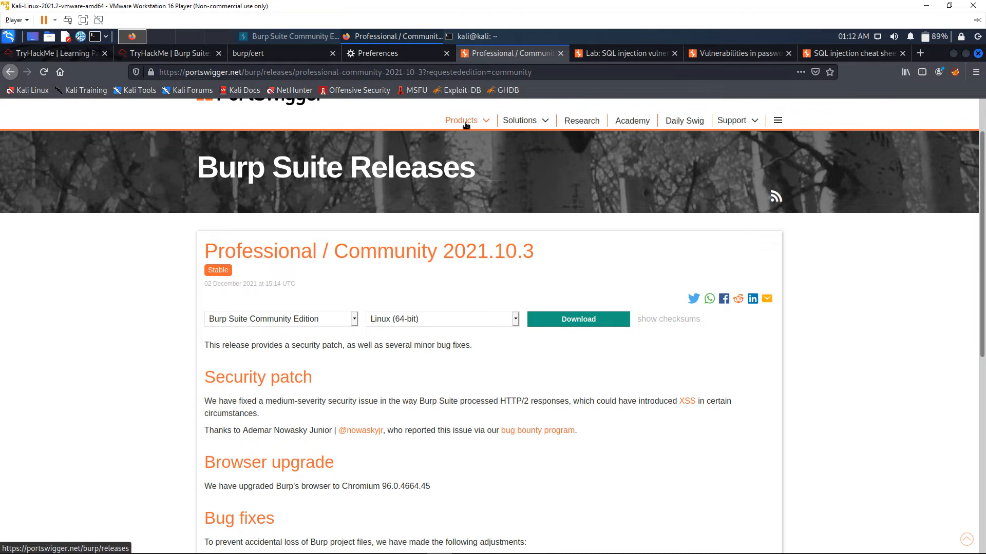
left_click(542, 74)
left_click(541, 76)
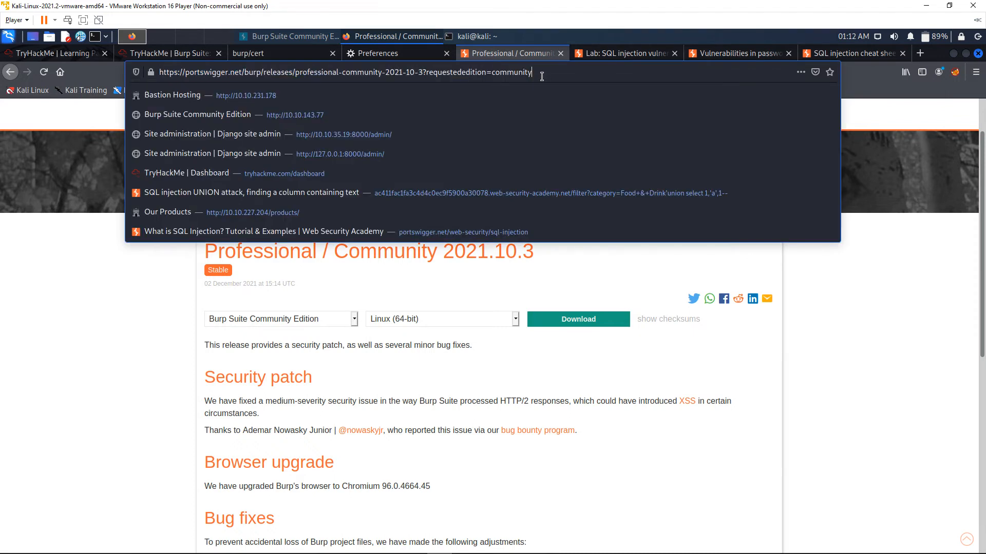
left_click(793, 293)
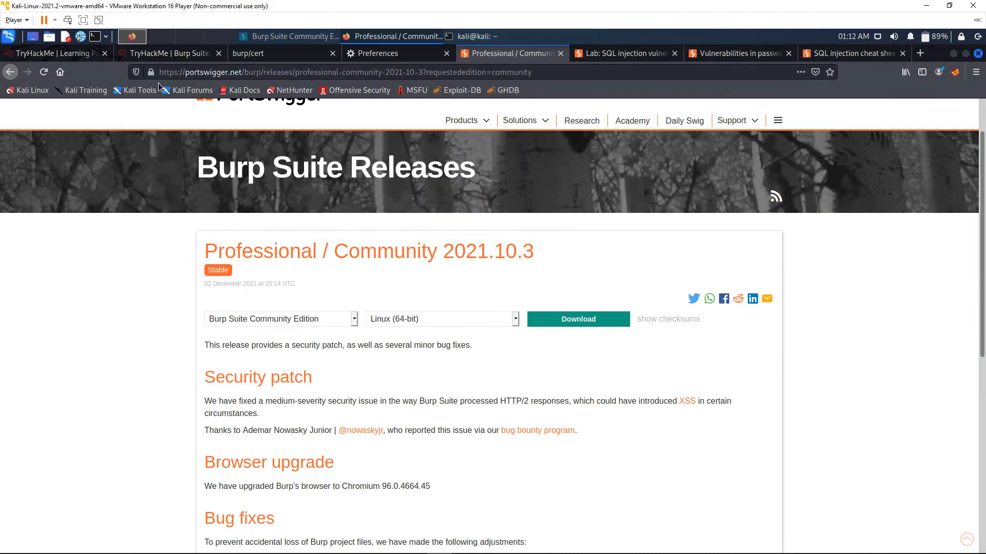
left_click_drag(182, 71, 558, 76)
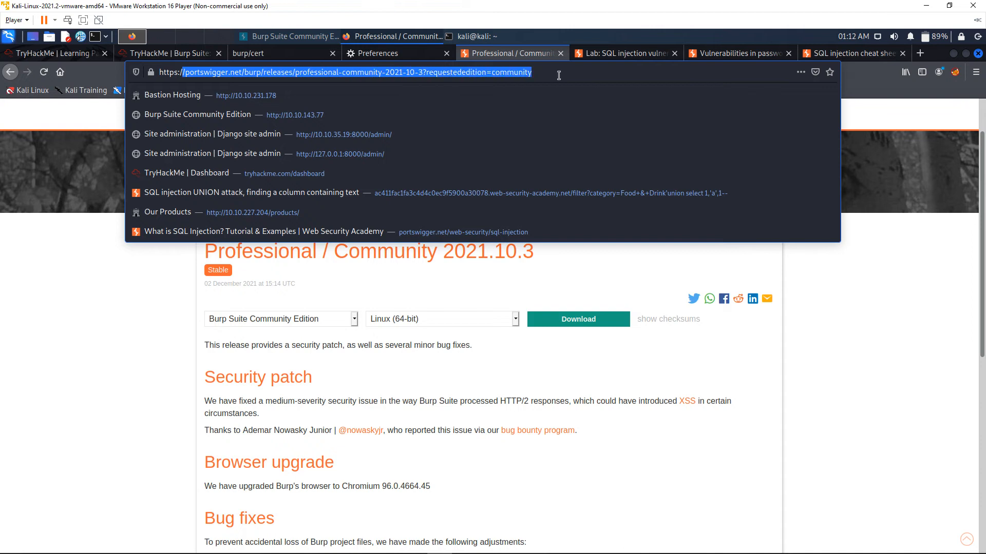
left_click(855, 275)
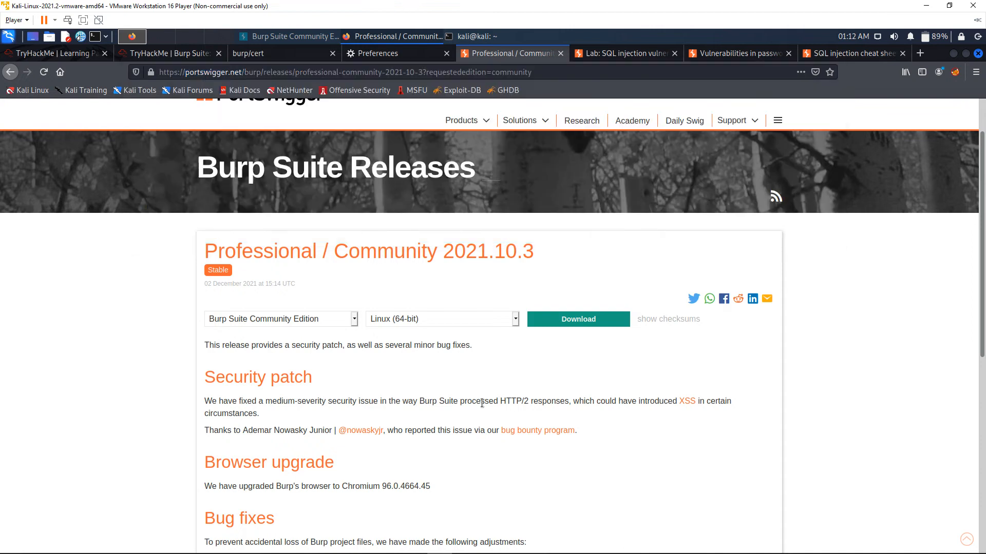
Review the edition and platform download options for the Professional / Community 2021.10.3 release
left_click(353, 320)
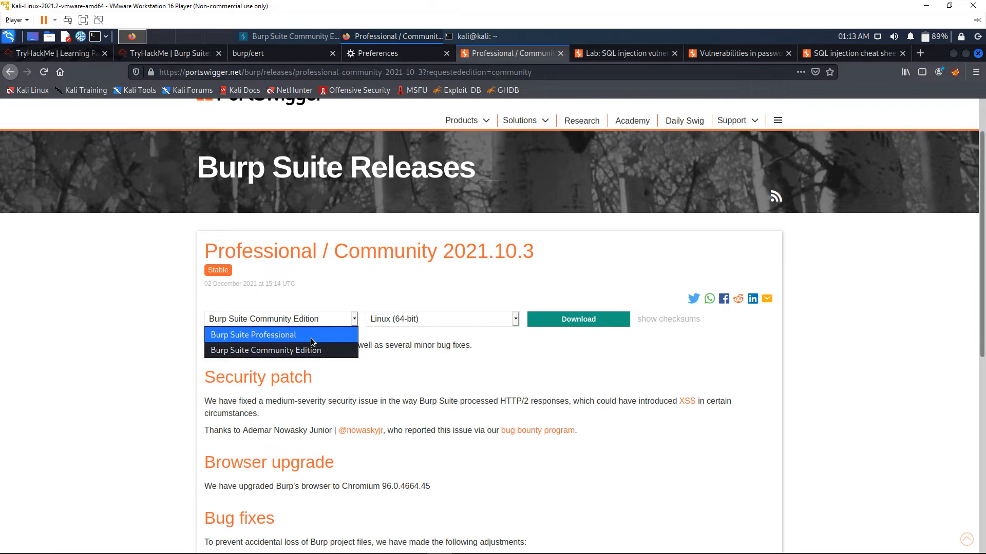
left_click(339, 352)
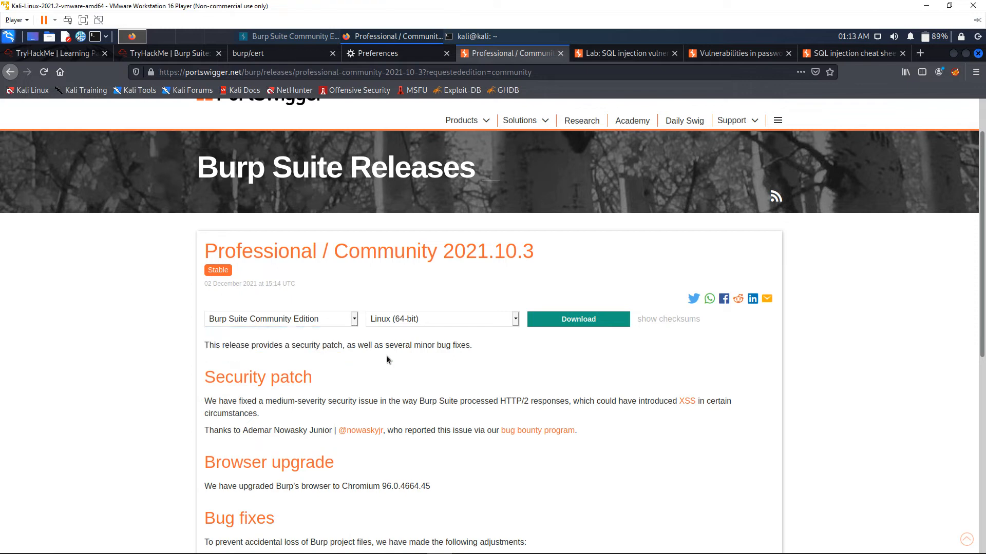
left_click(515, 321)
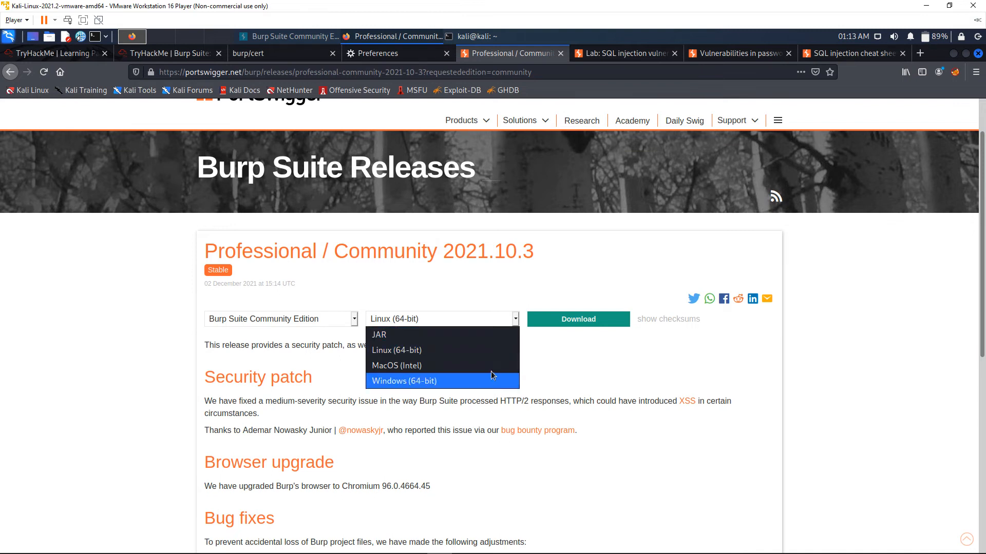
left_click(525, 357)
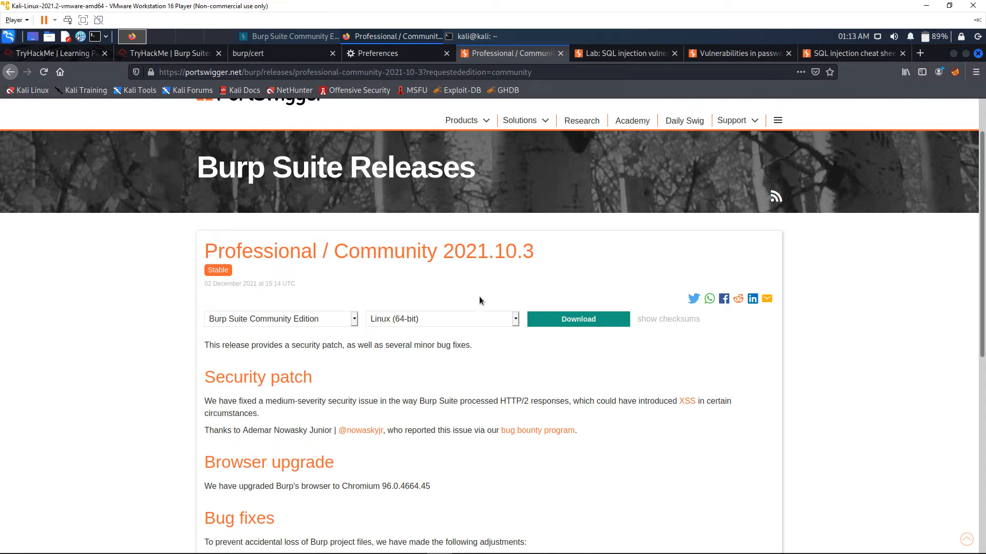
Switch to Burp Suite and browse the Target site map and the Dashboard event log
key("alt+Tab")
left_click(599, 295)
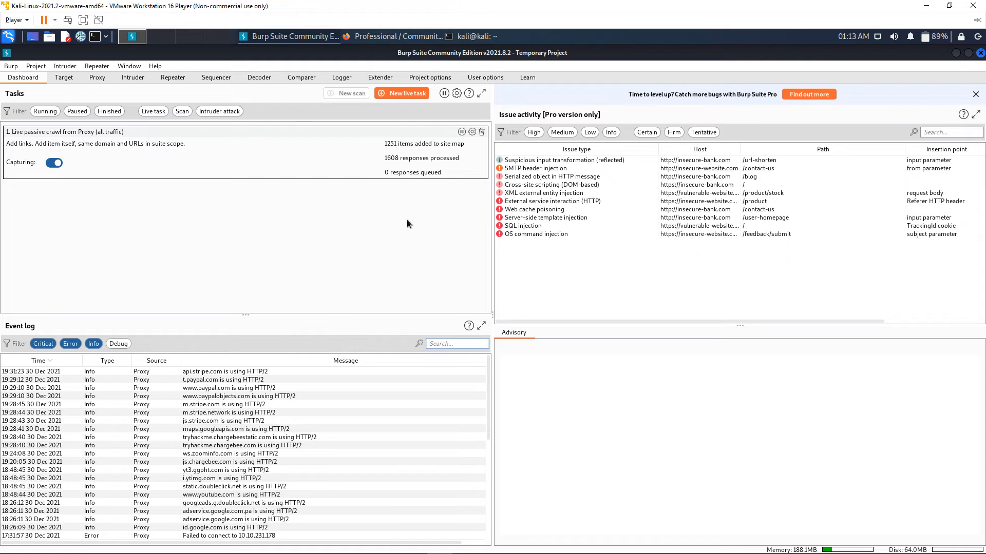
left_click(64, 78)
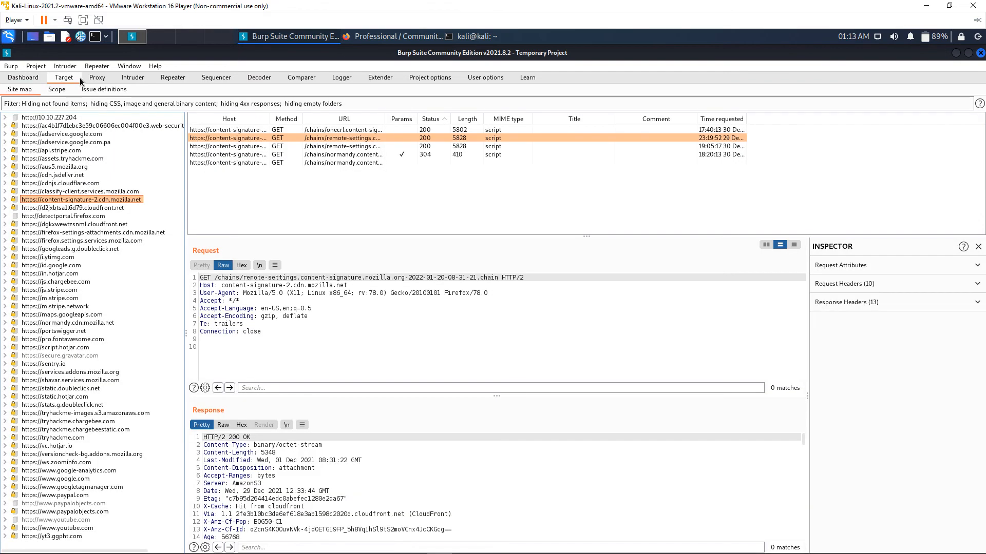
left_click(23, 78)
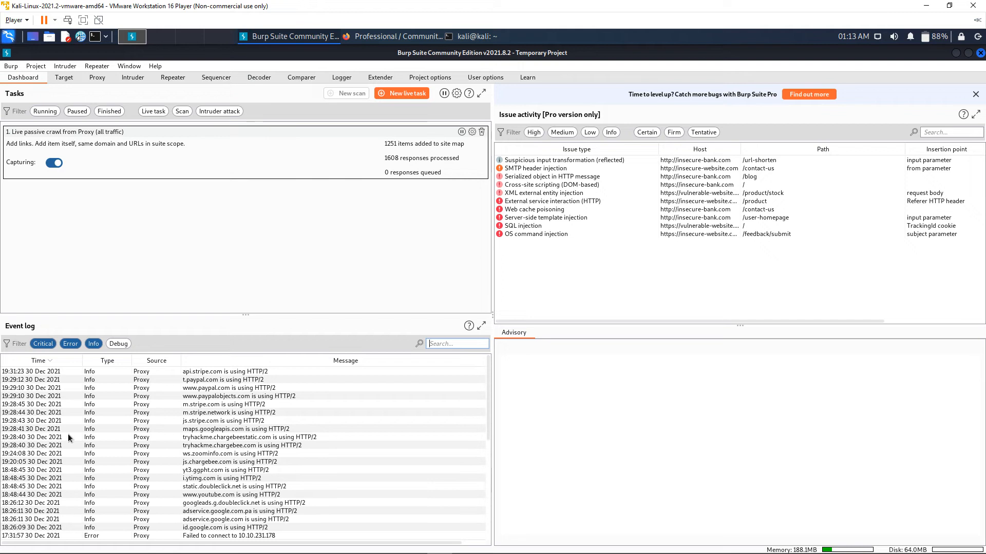
left_click(223, 442)
scroll(200, 431, "down", 10)
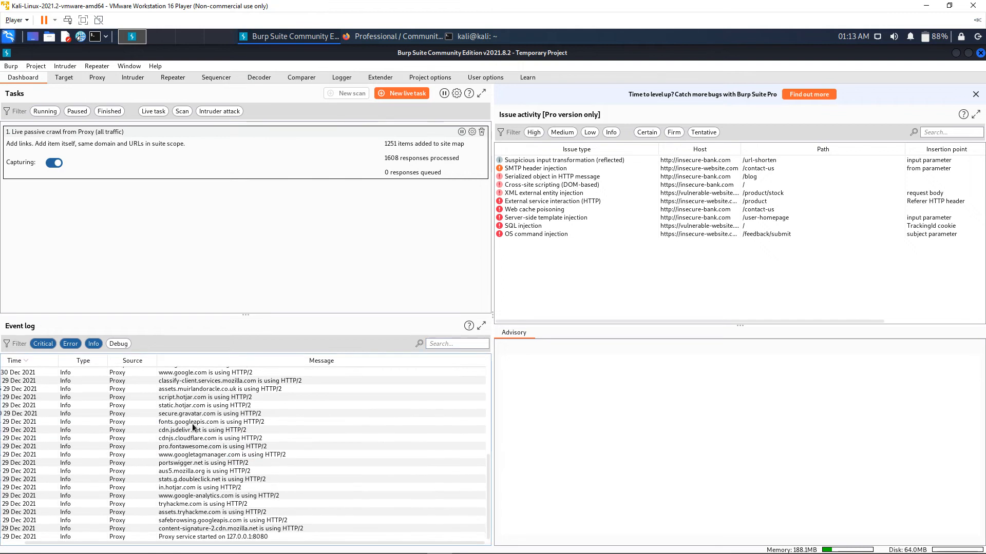
scroll(194, 435, "up", 10)
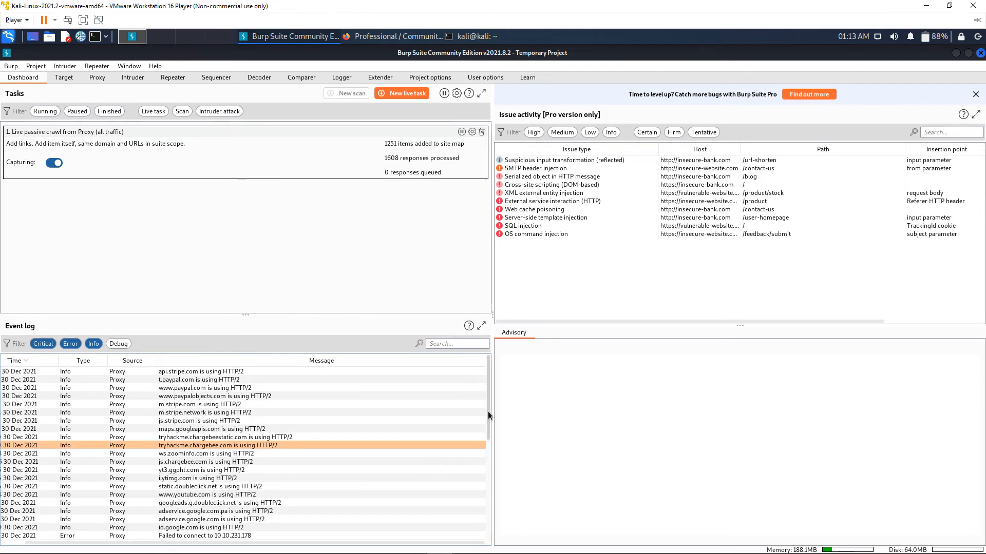
scroll(171, 452, "down", 10)
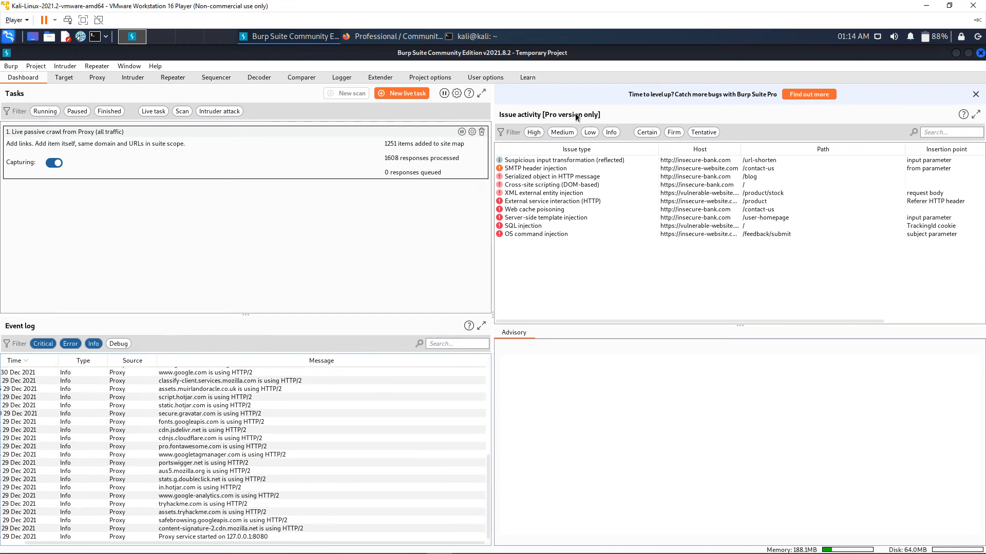
Examine the Issue activity entries and their advisories, such as Cross-site scripting (DOM-based) and OS command injection
left_click(588, 185)
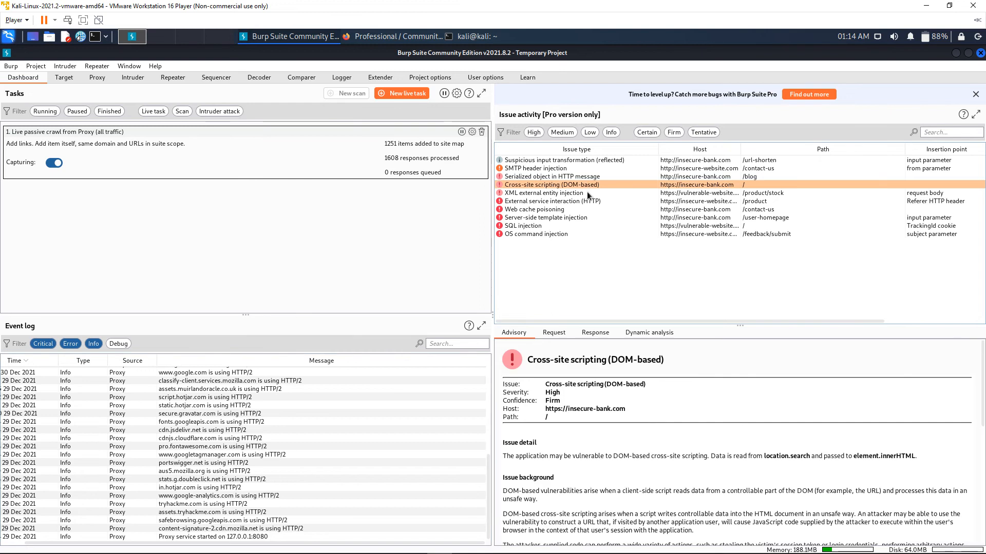
left_click(586, 192)
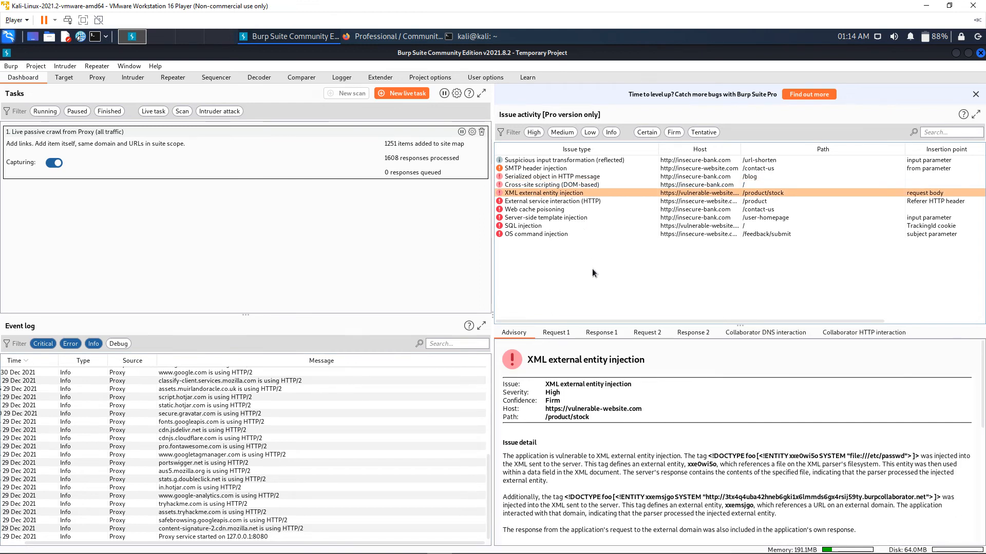
left_click(549, 226)
left_click(547, 218)
left_click(551, 209)
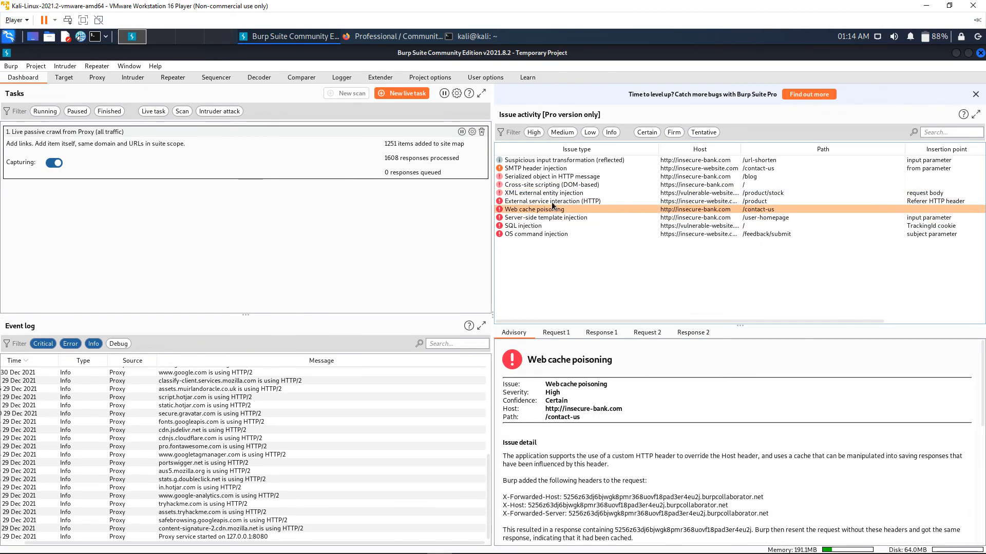
left_click(552, 203)
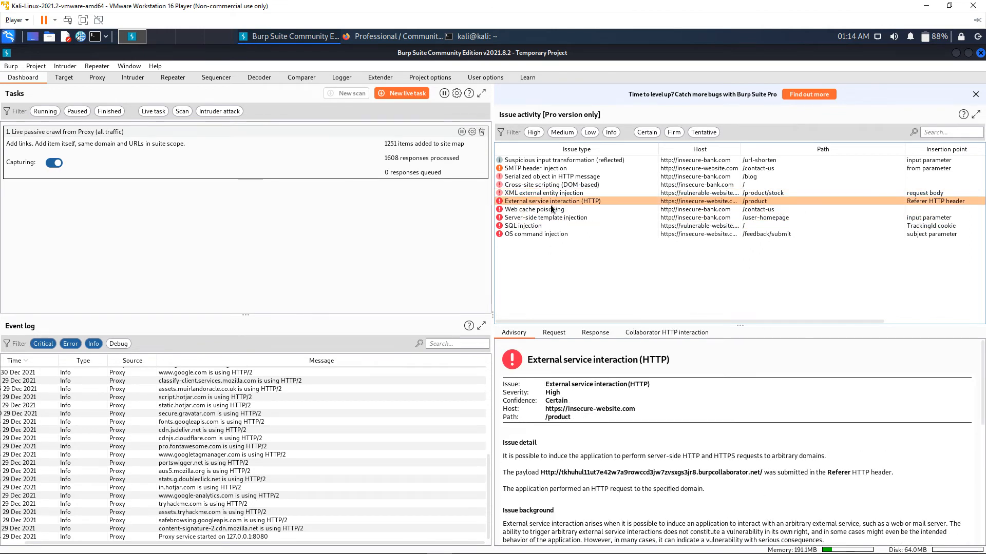
left_click(550, 236)
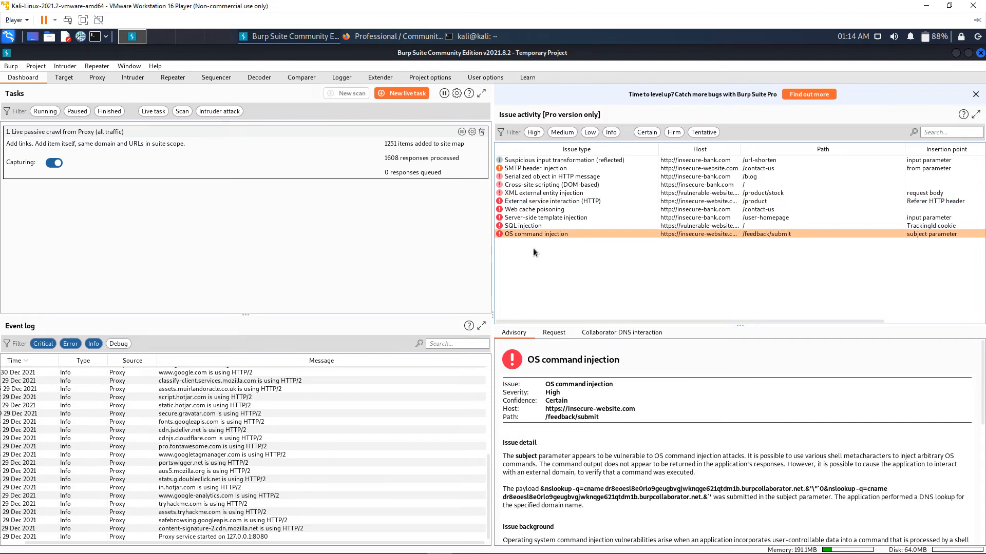
left_click(544, 183)
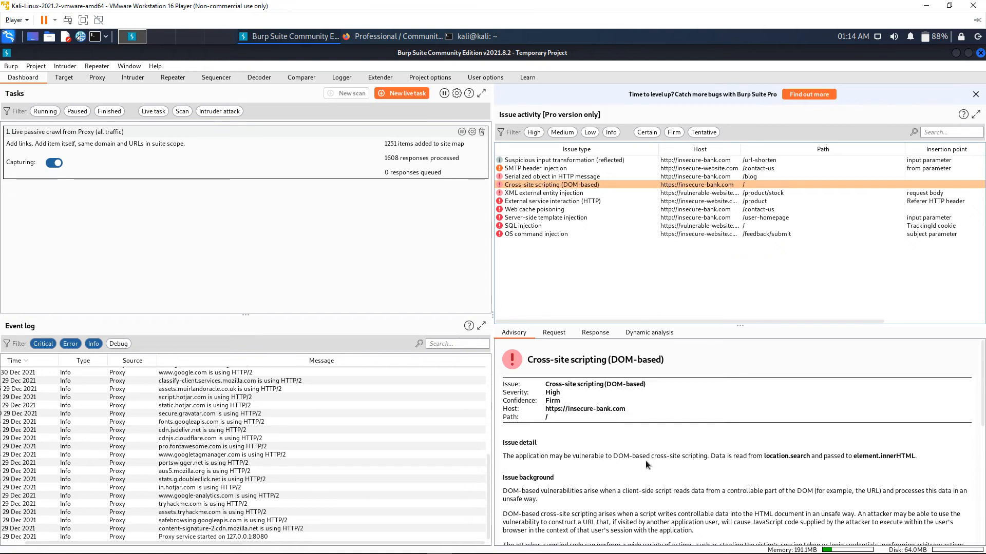
scroll(615, 467, "down", 10)
scroll(612, 462, "up", 10)
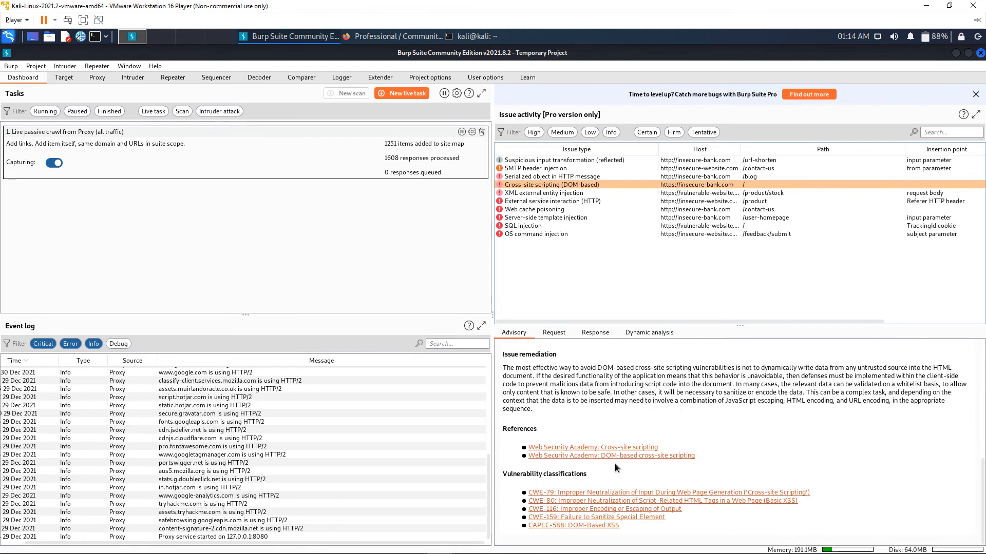
scroll(601, 465, "up", 3)
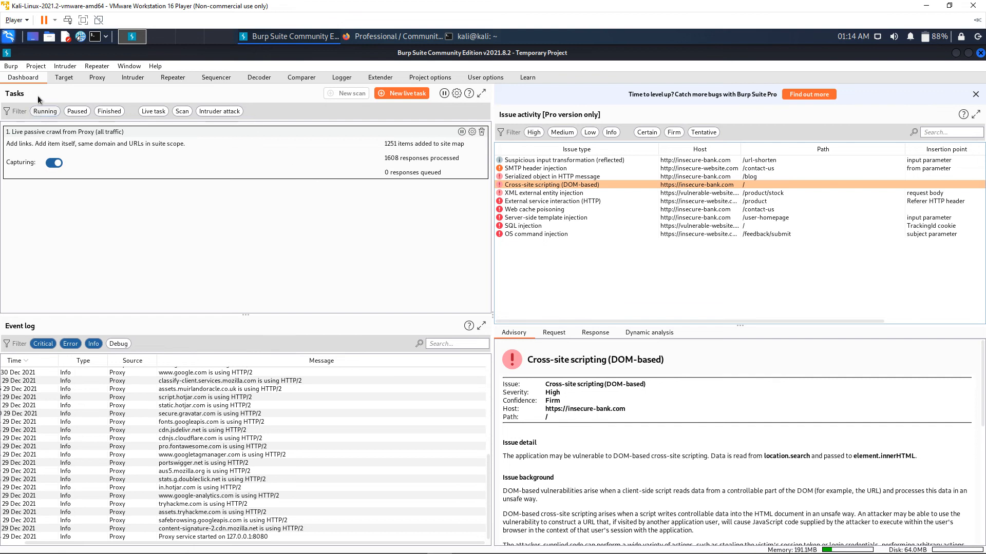
Turn on Proxy interception and minimize Burp Suite to return to the browser
left_click(97, 78)
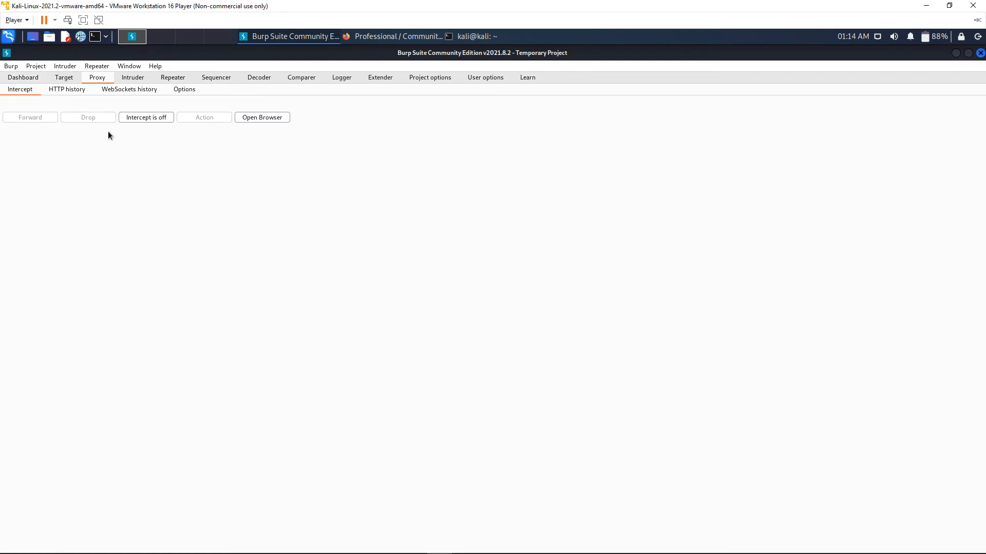
left_click(155, 118)
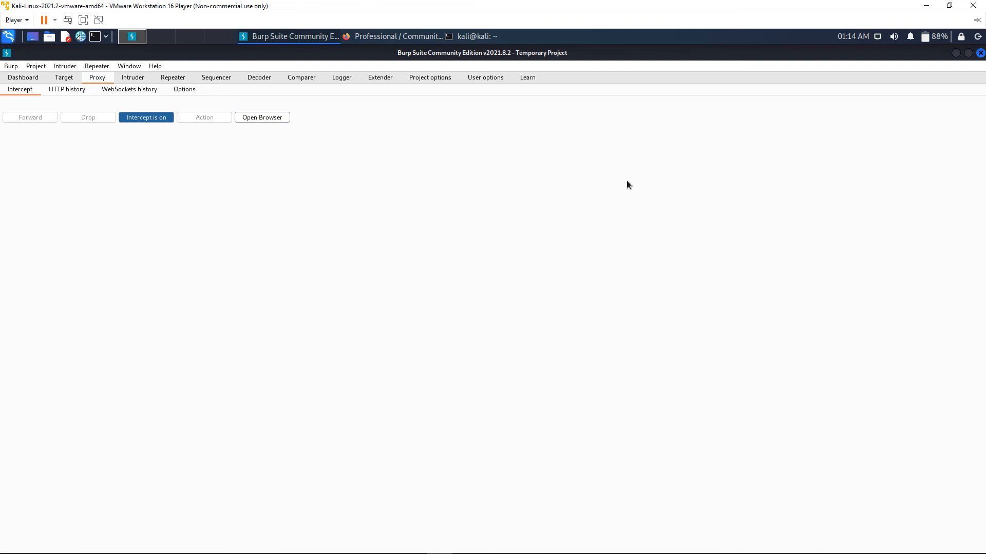
left_click(956, 55)
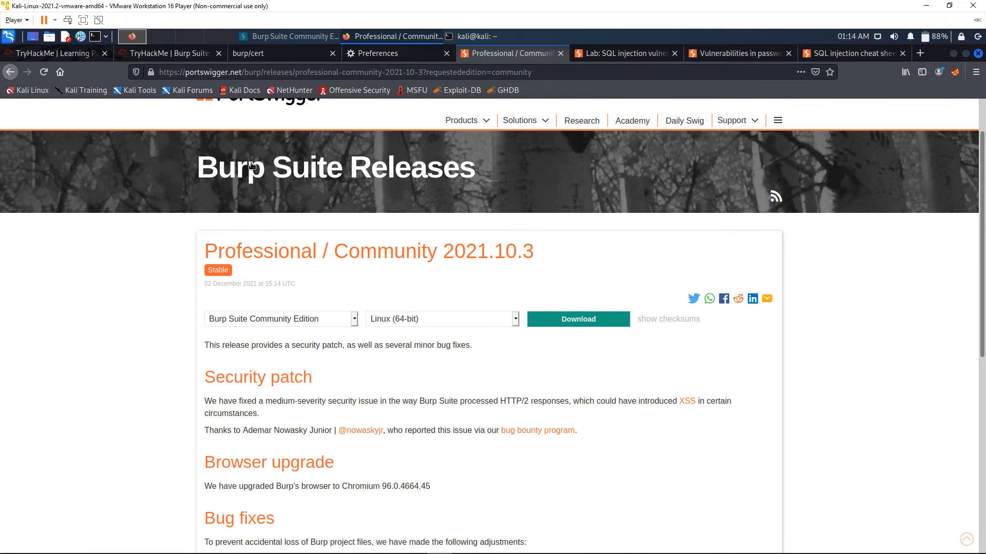
Reload the release page and edit the intercepted request path to professional-community-2021-10-2
left_click(44, 72)
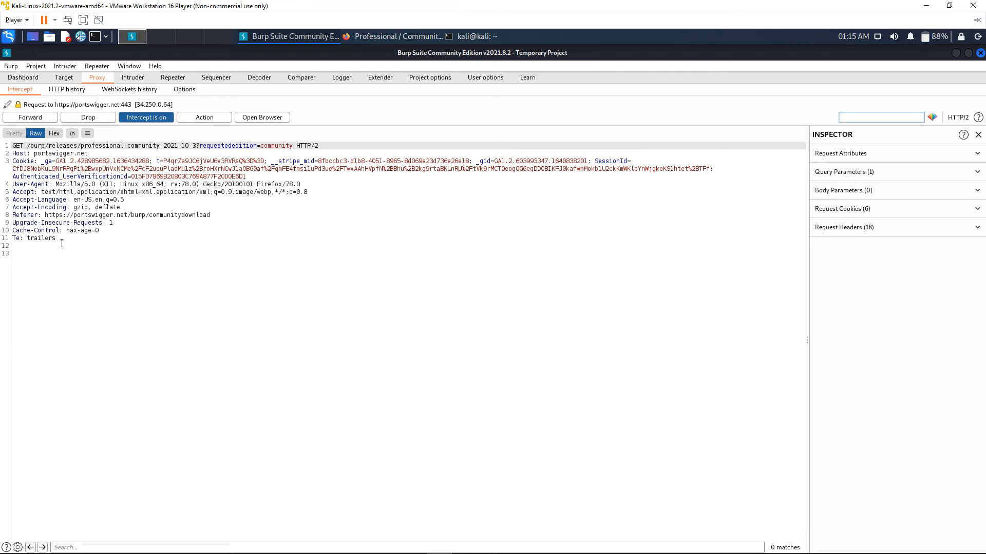
left_click(160, 146)
left_click(197, 145)
key("Home")
left_click(200, 146)
key("BackSpace")
type("2")
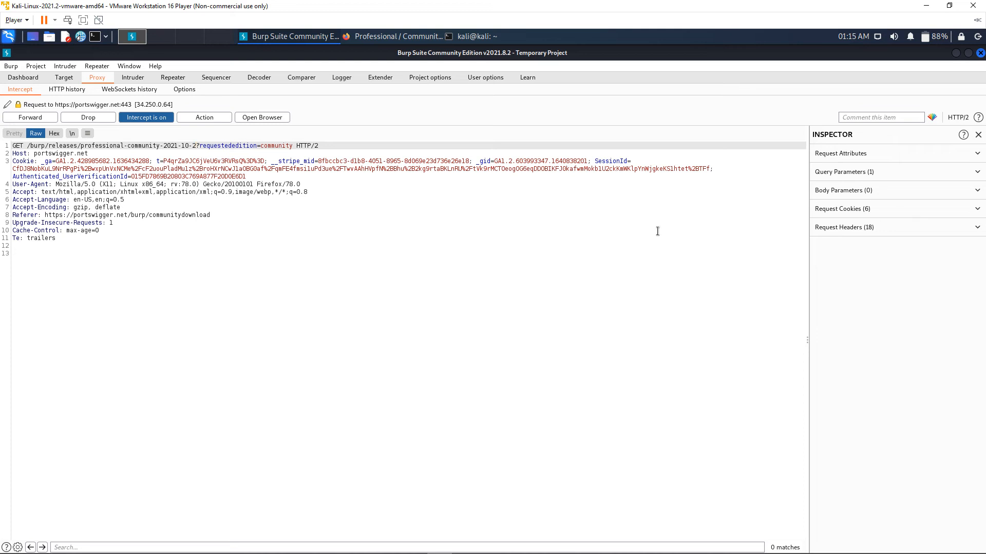
Expand the Inspector's query parameters, request cookies and request headers of the intercepted request
left_click(895, 174)
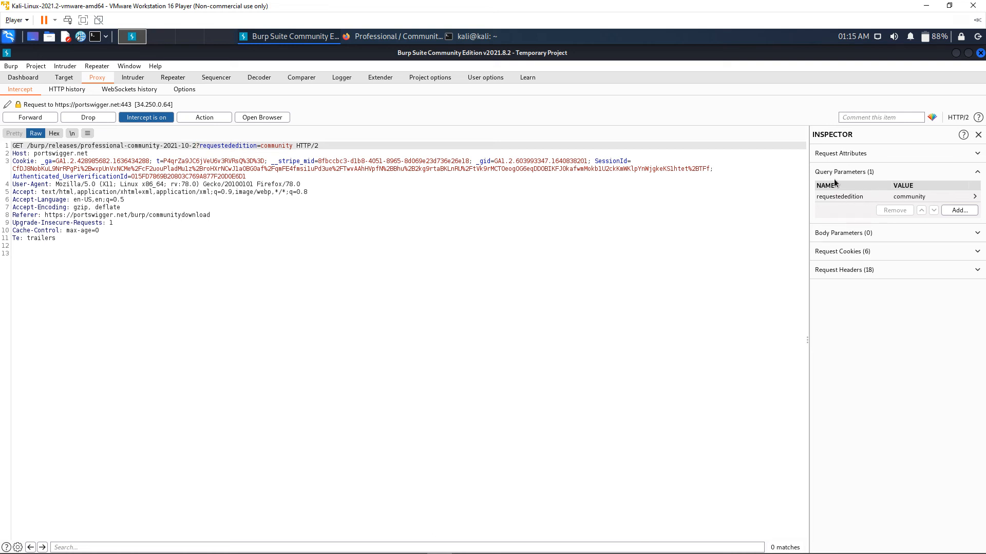
left_click(885, 255)
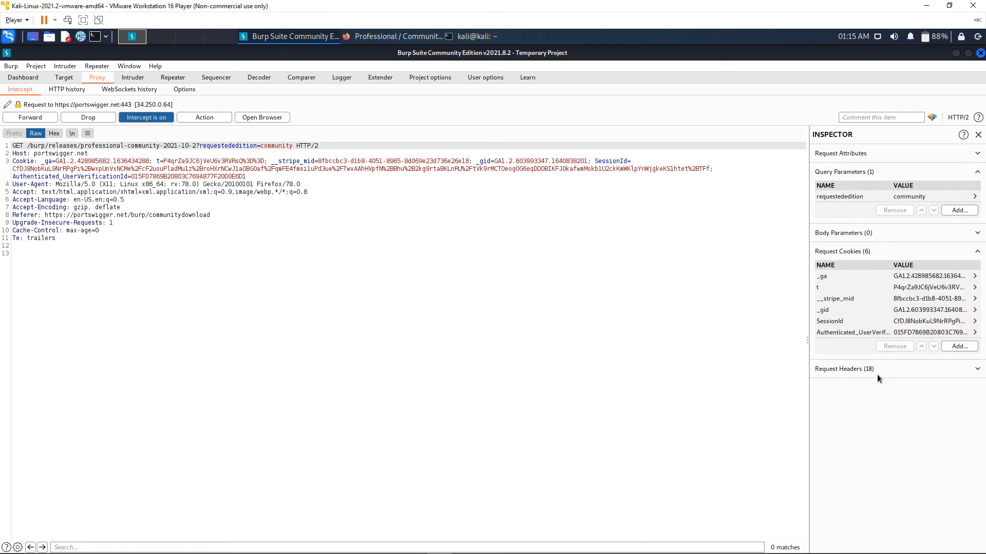
left_click(975, 371)
scroll(872, 429, "up", 3)
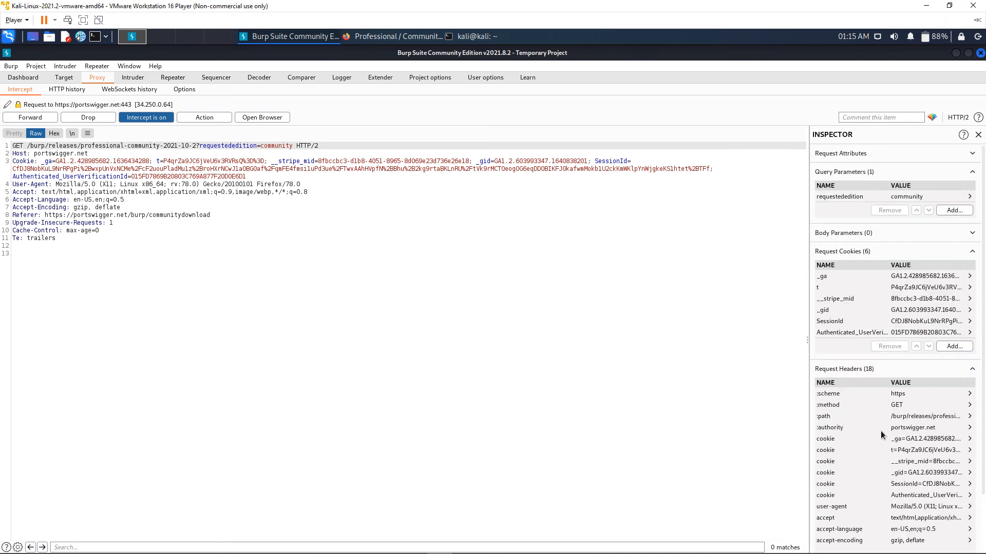
double_click(932, 298)
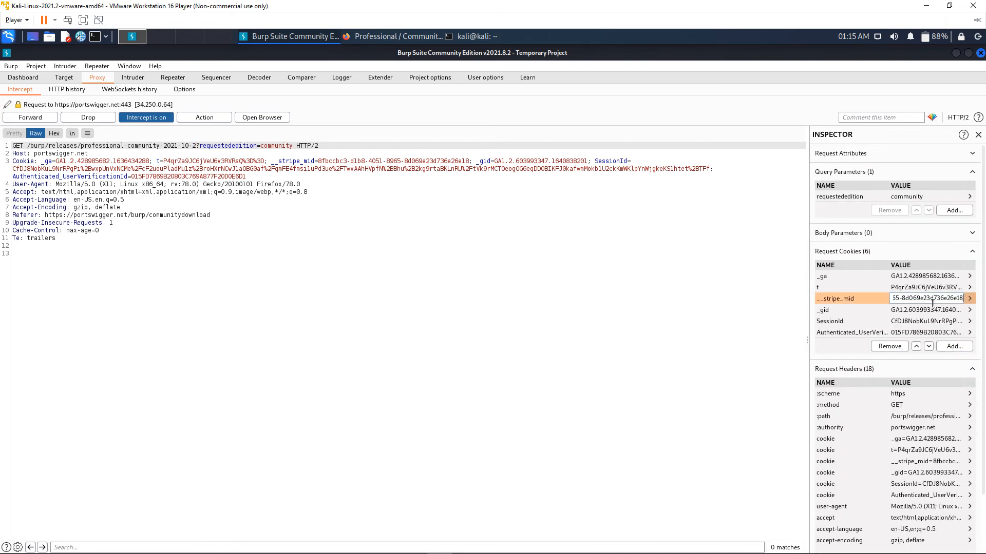
left_click(645, 284)
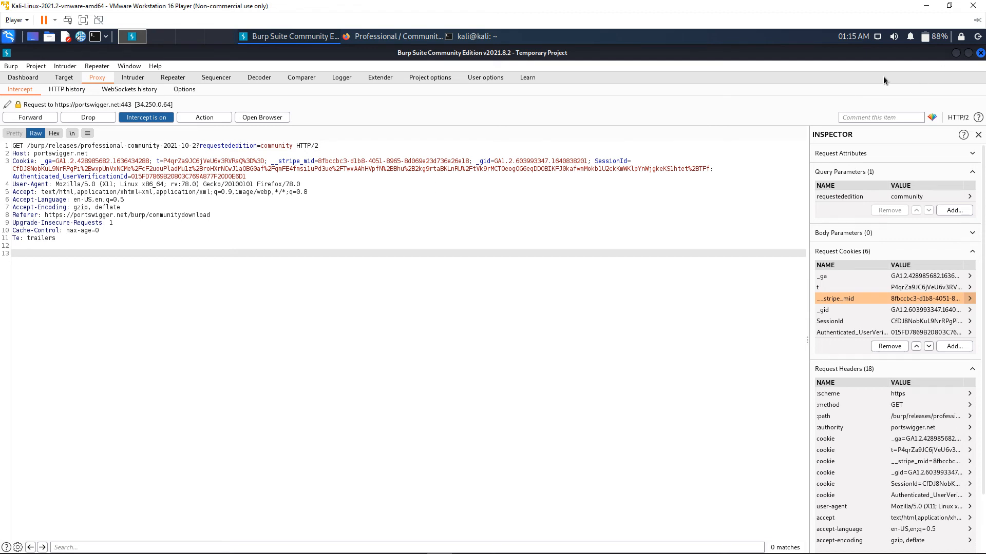
left_click(952, 56)
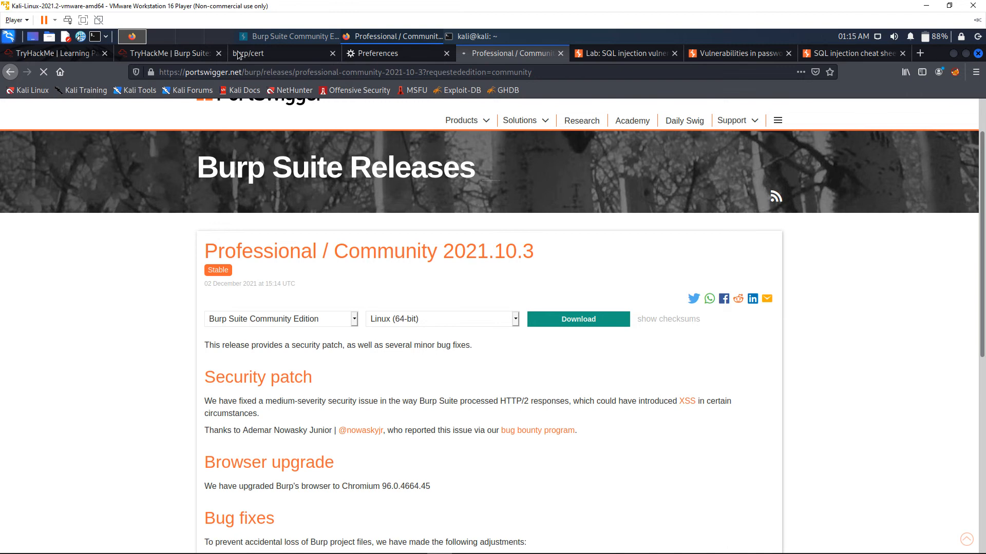
left_click(286, 56)
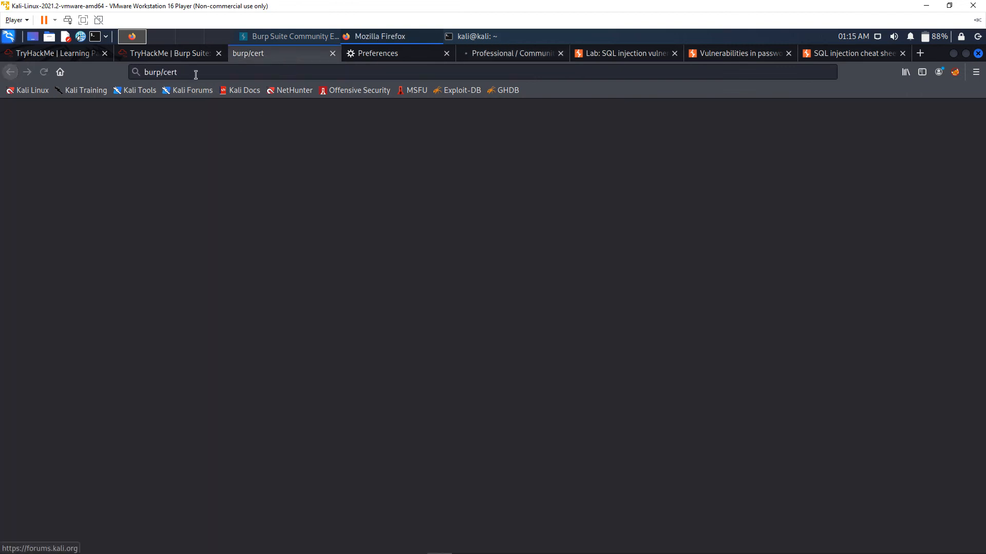
left_click(219, 69)
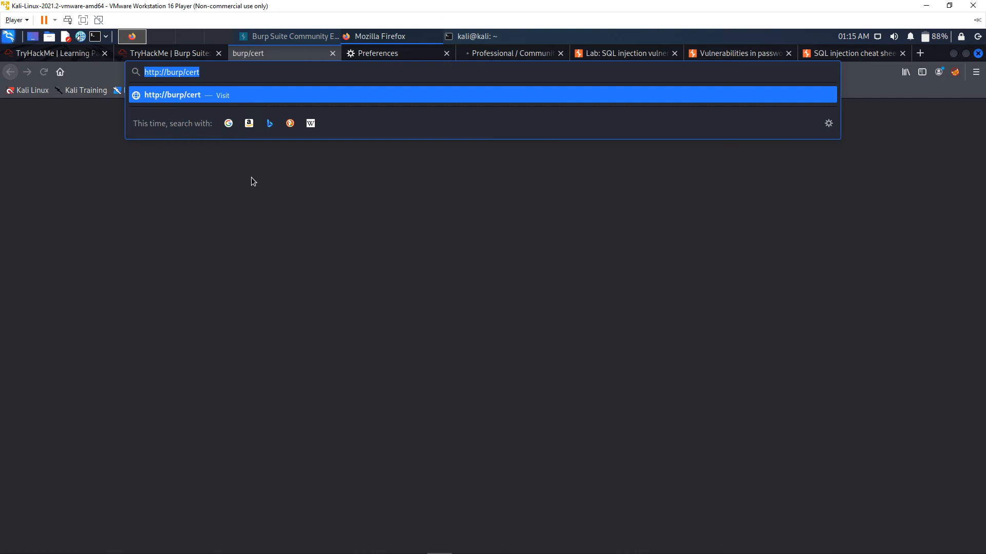
key("Return")
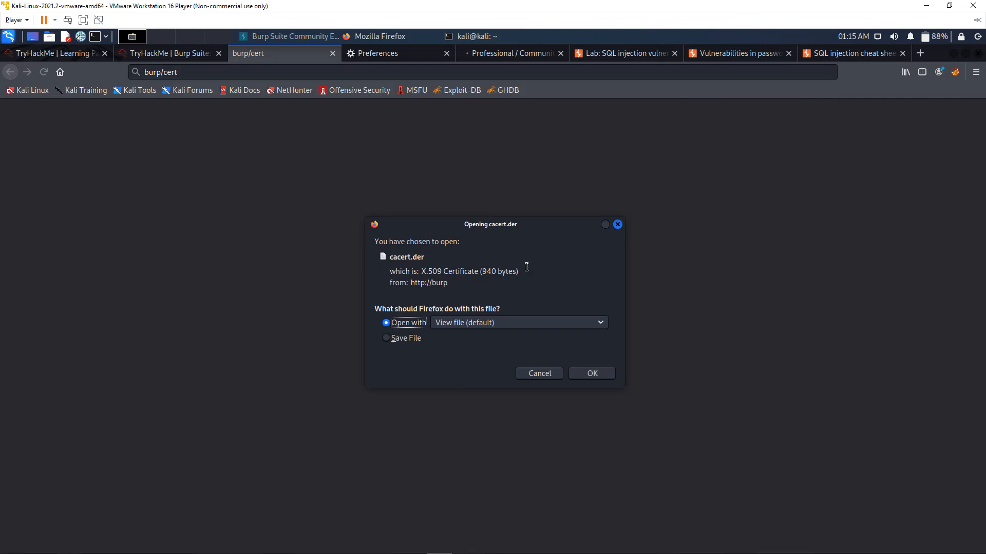
left_click(543, 376)
key("alt+Tab")
key("alt+Tab")
key("alt+Tab")
key("alt+Tab")
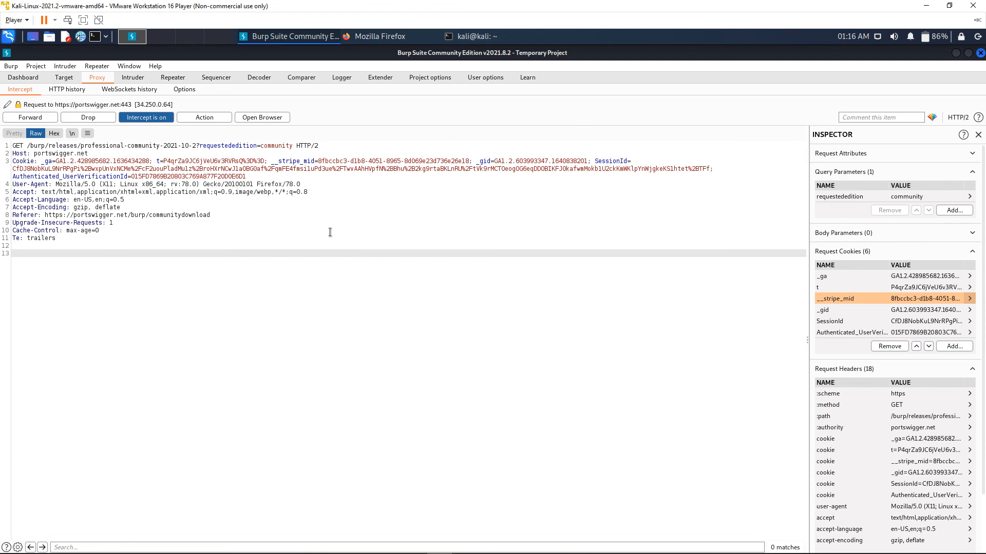
left_click(956, 54)
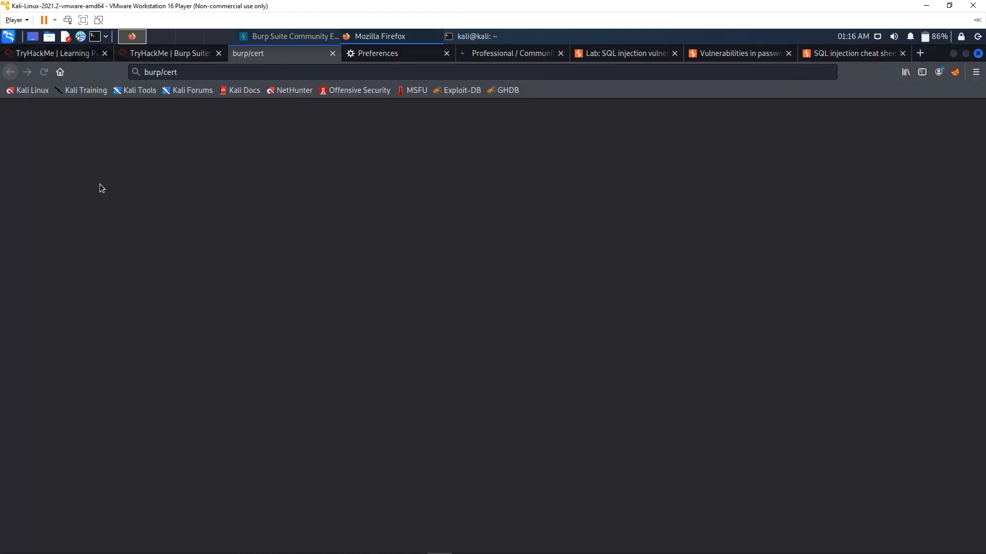
Import the cacert.der file from Downloads as a certificate authority in the browser's Certificate Manager
left_click(392, 58)
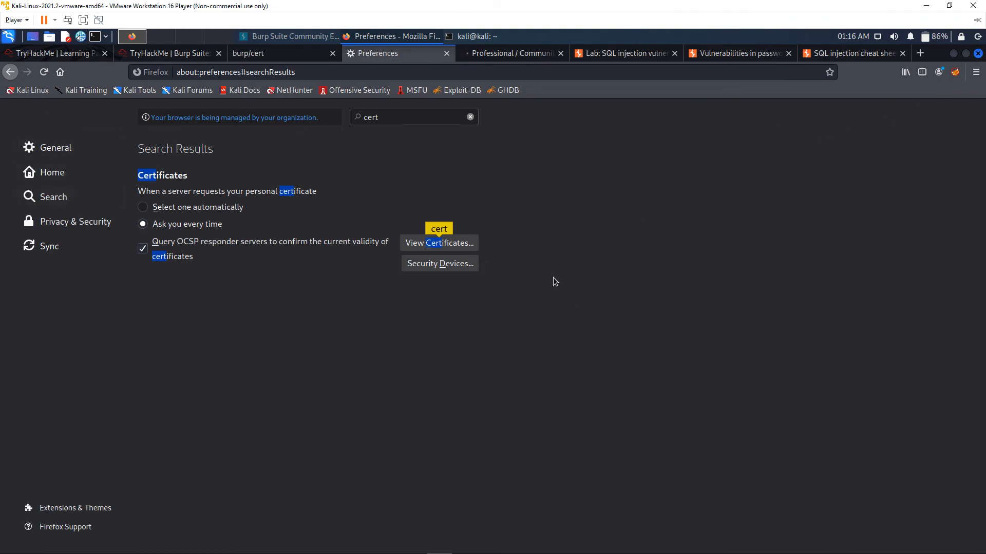
left_click(421, 245)
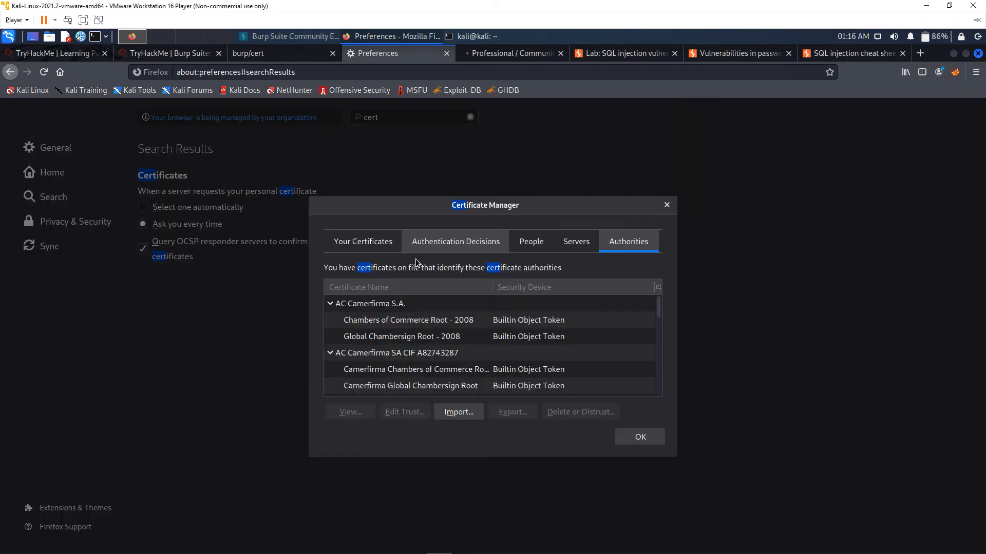
left_click(372, 249)
left_click(624, 240)
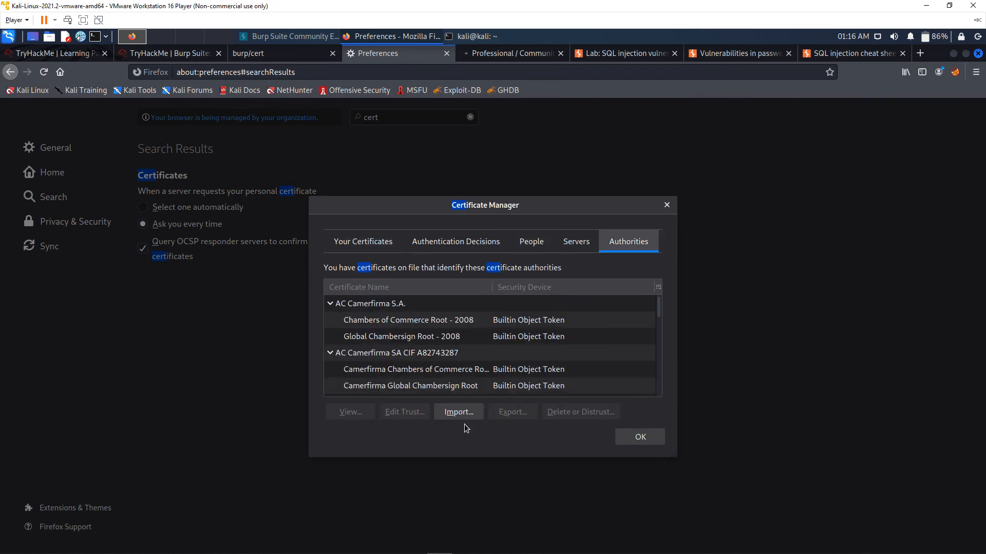
left_click(463, 413)
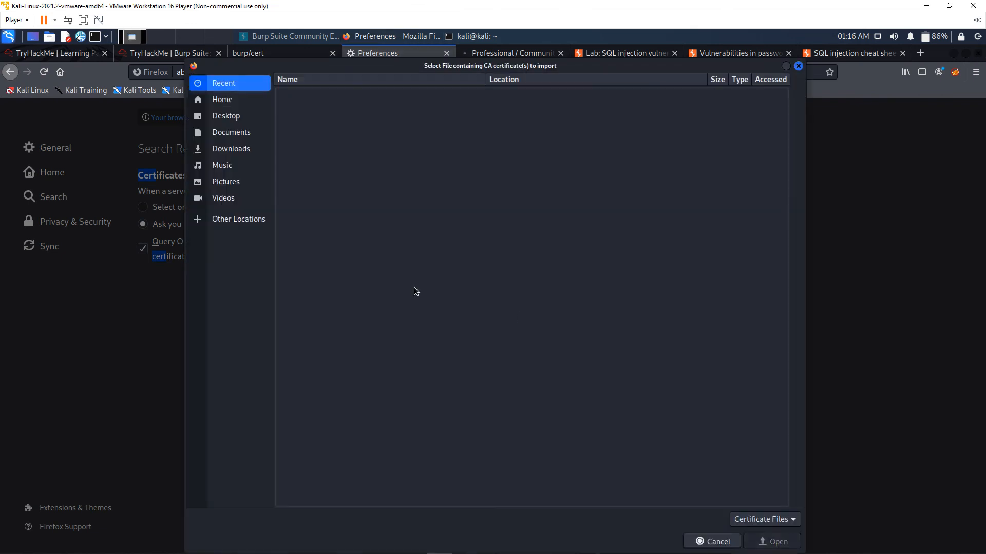
left_click(246, 149)
left_click(320, 141)
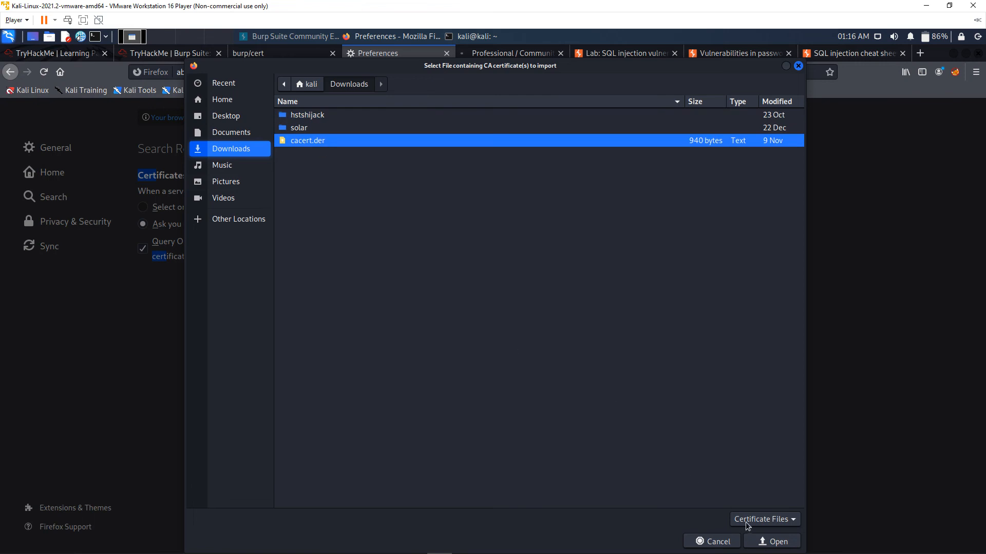
left_click(771, 542)
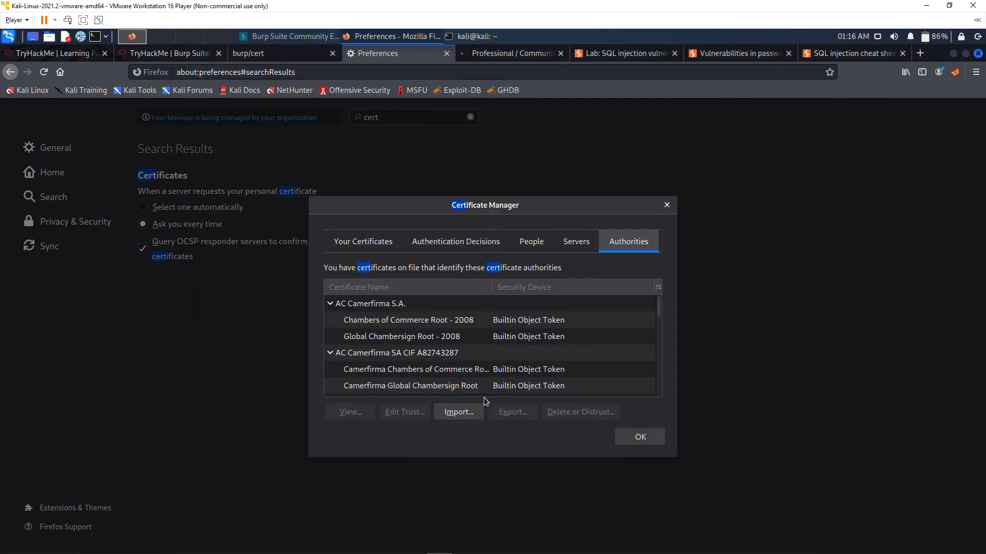
Scroll the Authorities list to locate and select the PortSwigger CA entry, then close the Certificate Manager
scroll(444, 368, "down", 15)
scroll(441, 368, "down", 15)
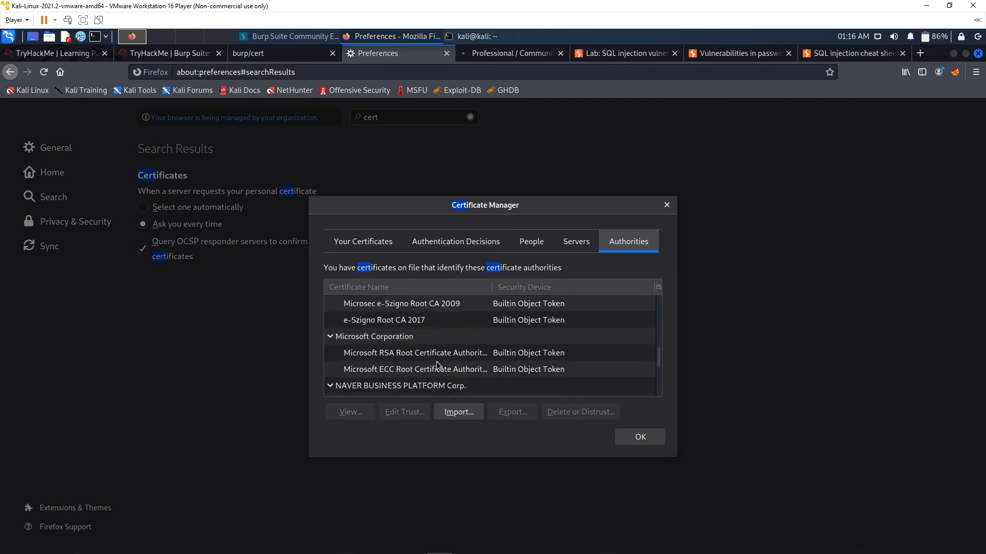
scroll(438, 366, "down", 15)
scroll(438, 366, "up", 10)
scroll(436, 362, "up", 1)
scroll(436, 361, "down", 2)
scroll(411, 354, "up", 1)
left_click(390, 355)
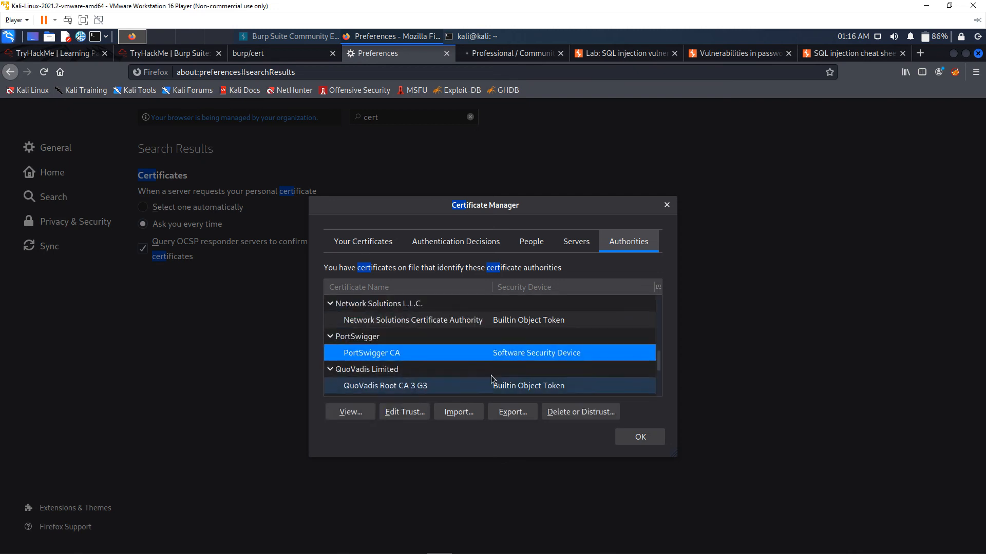
left_click(667, 205)
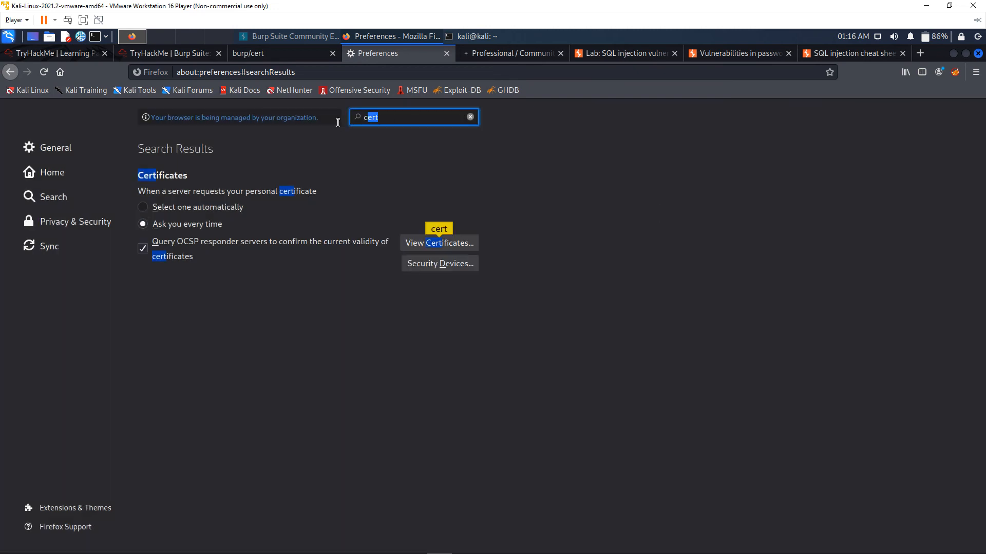
Search the browser settings for proxy and review the manual proxy configuration of 127.0.0.1 port 8080
type("proxy")
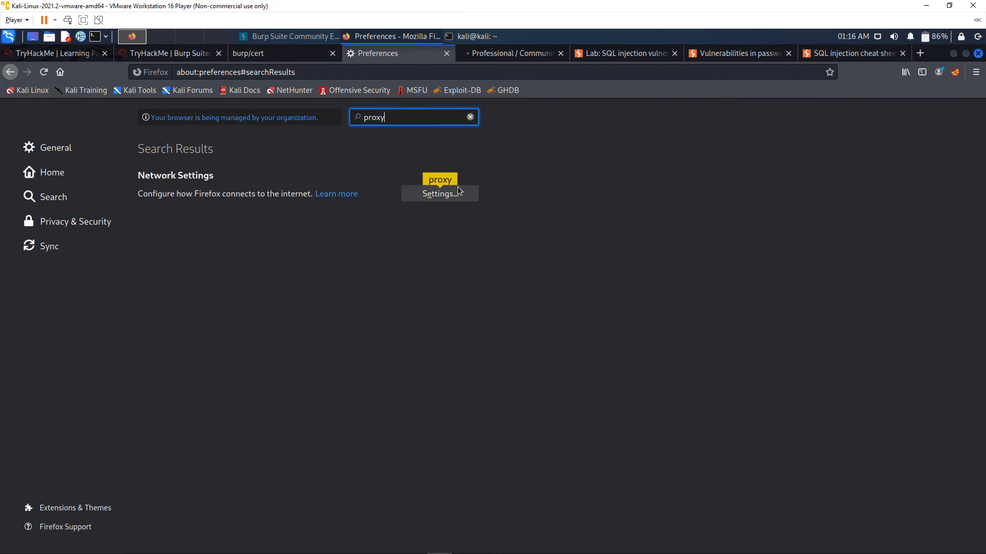
left_click(458, 193)
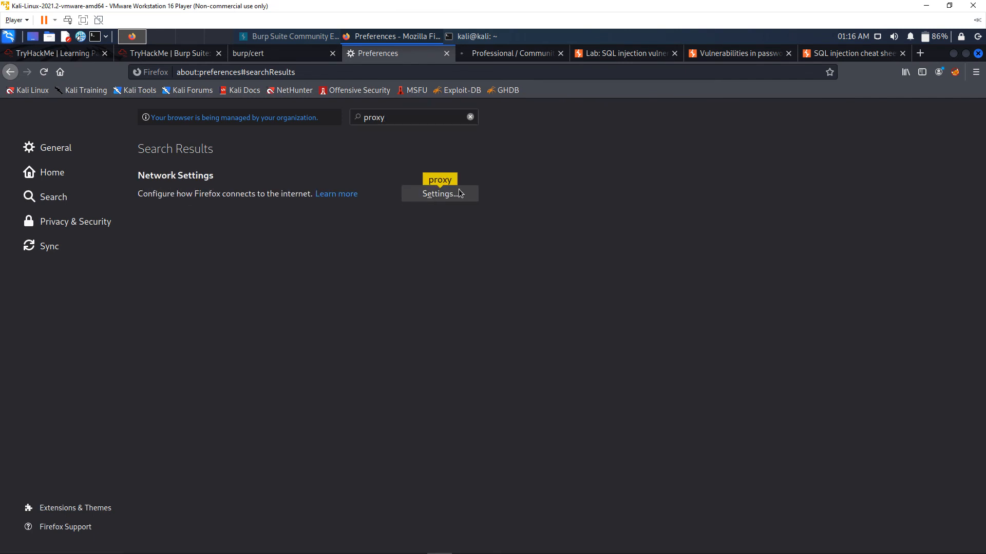
left_click(408, 235)
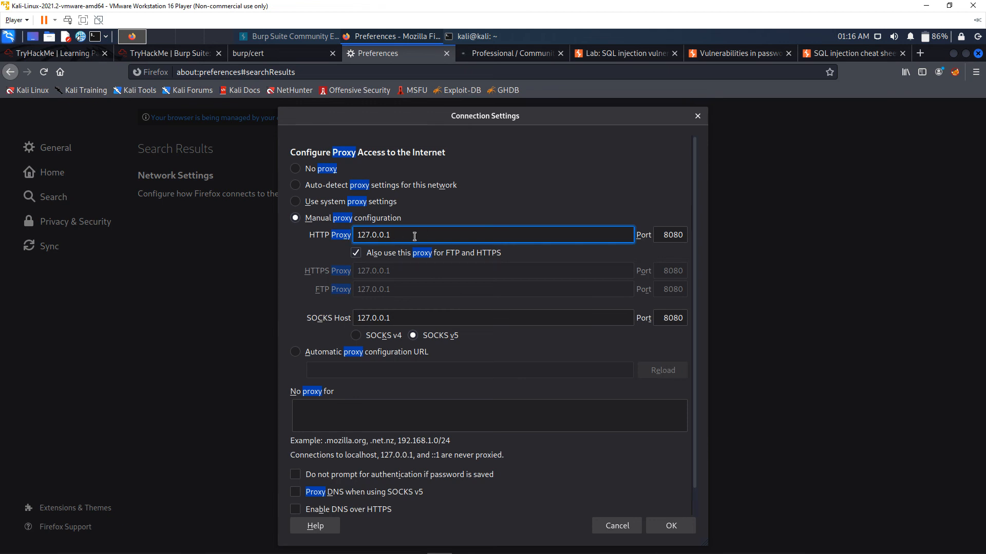
left_click(663, 238)
double_click(672, 235)
left_click(678, 235)
left_click(572, 235)
left_click(429, 317)
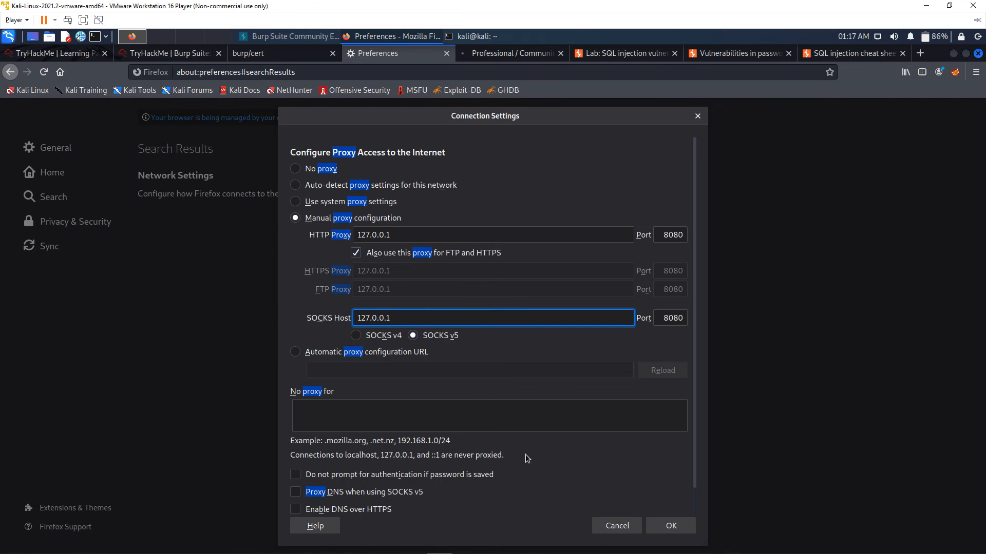
left_click(670, 526)
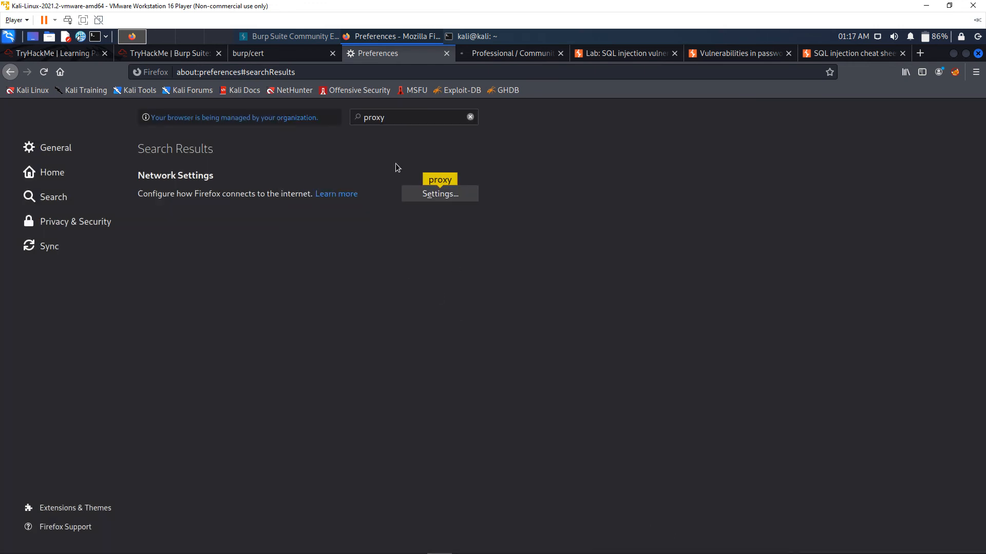
Switch back to Burp Suite and forward the modified intercepted request
left_click(488, 55)
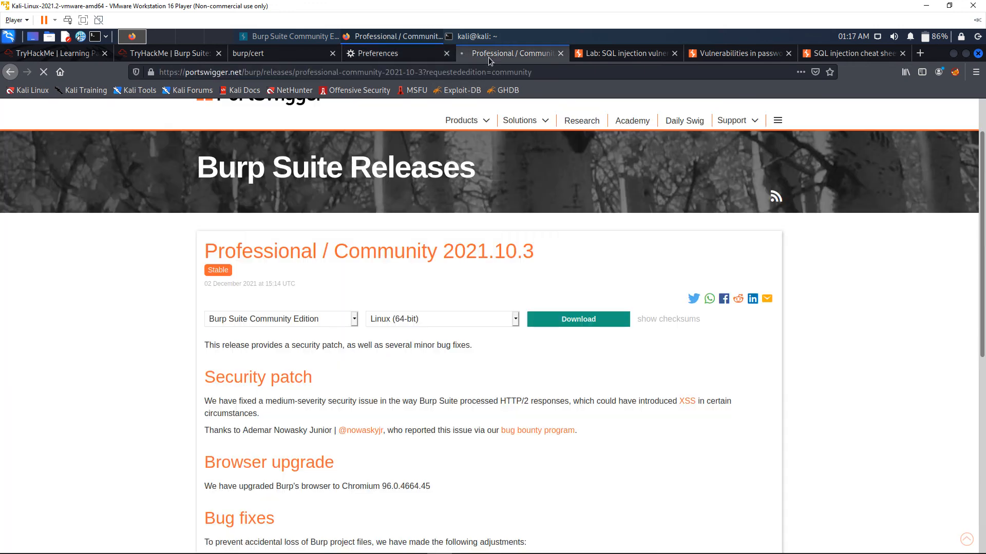
key("alt+Tab")
key("alt+Tab")
key("alt+Tab")
key("alt+Tab")
key("alt+Tab")
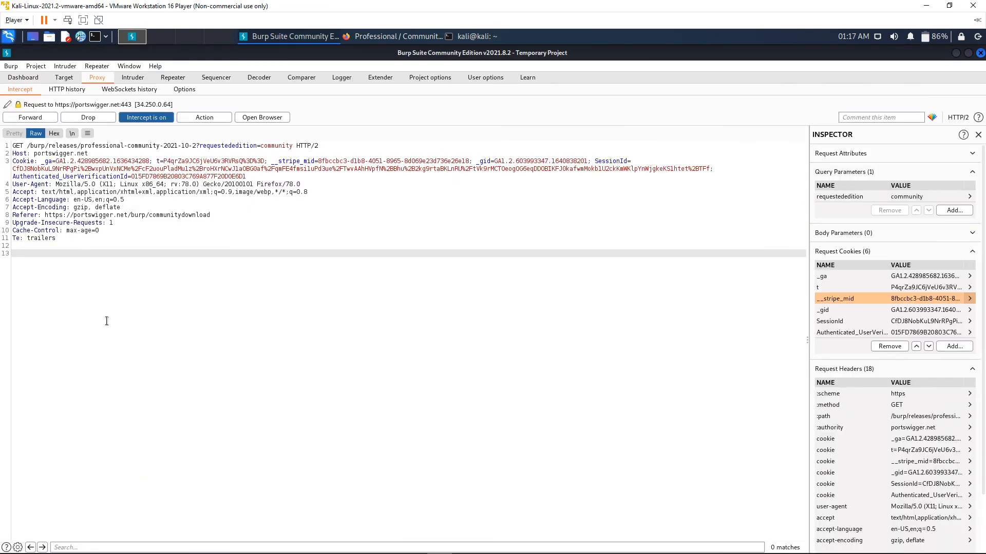
left_click_drag(76, 241, 19, 143)
left_click(283, 264)
left_click(37, 119)
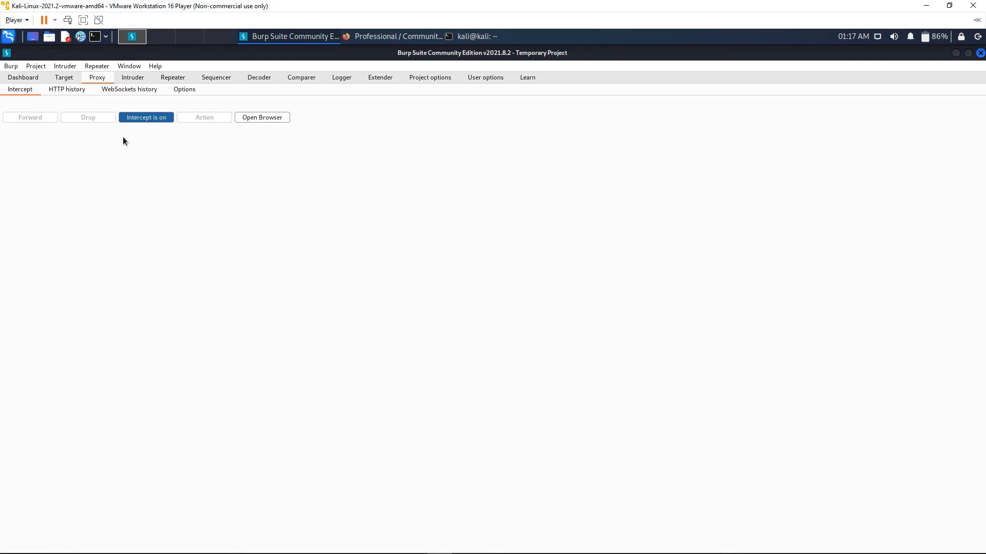
Turn interception off to release the pending requests and view the loaded 2021.10.2 release page in the browser
left_click(956, 53)
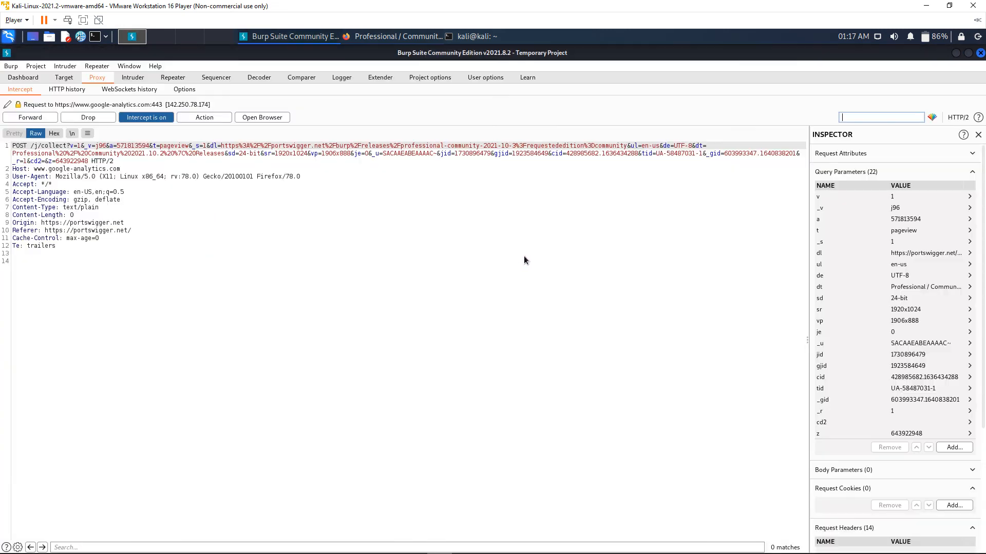
left_click(148, 120)
left_click(955, 52)
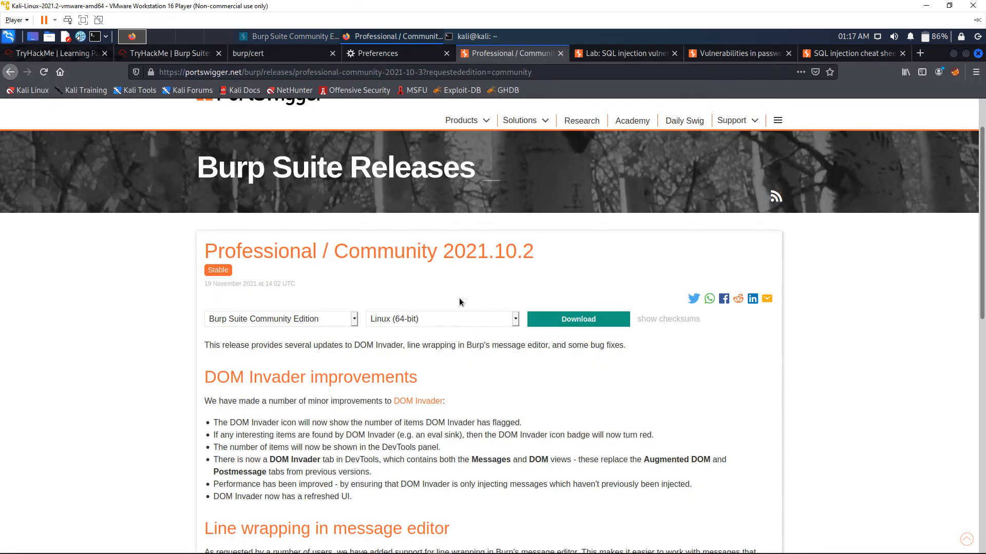
left_click_drag(535, 254, 519, 253)
left_click(539, 268)
Turn Proxy interception back on and reload the release page to capture a new request
key("alt+Tab")
key("alt+Tab")
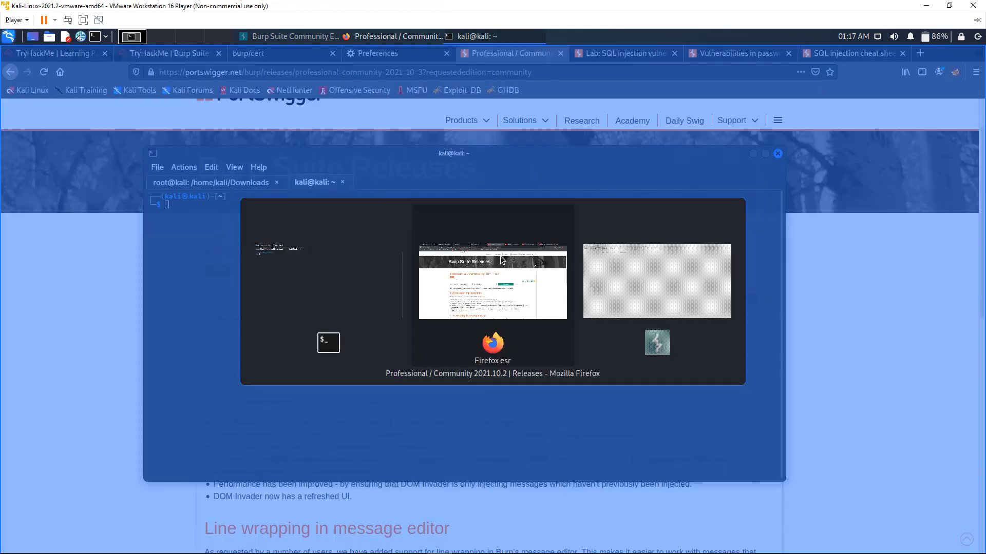
left_click(627, 288)
left_click(142, 120)
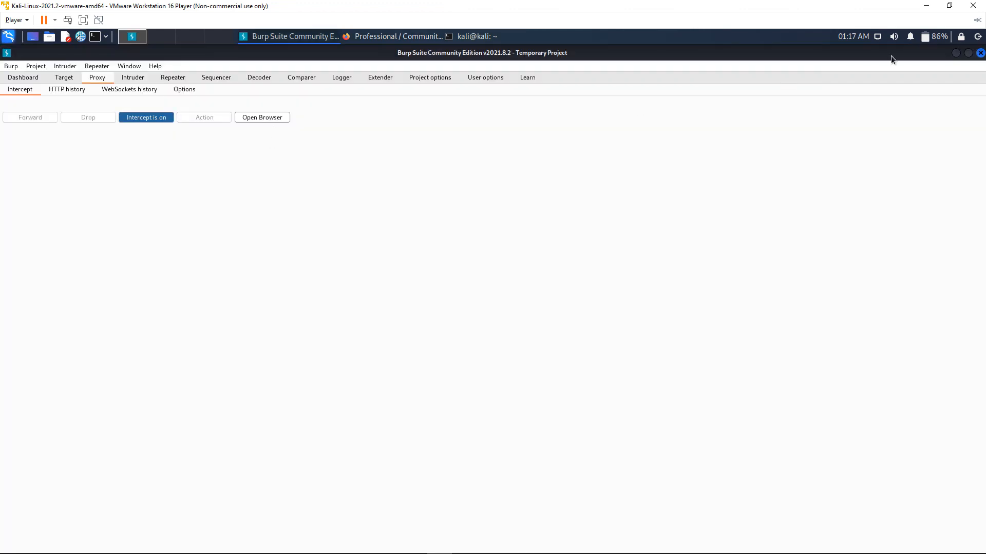
left_click(955, 53)
left_click(42, 75)
left_click(42, 75)
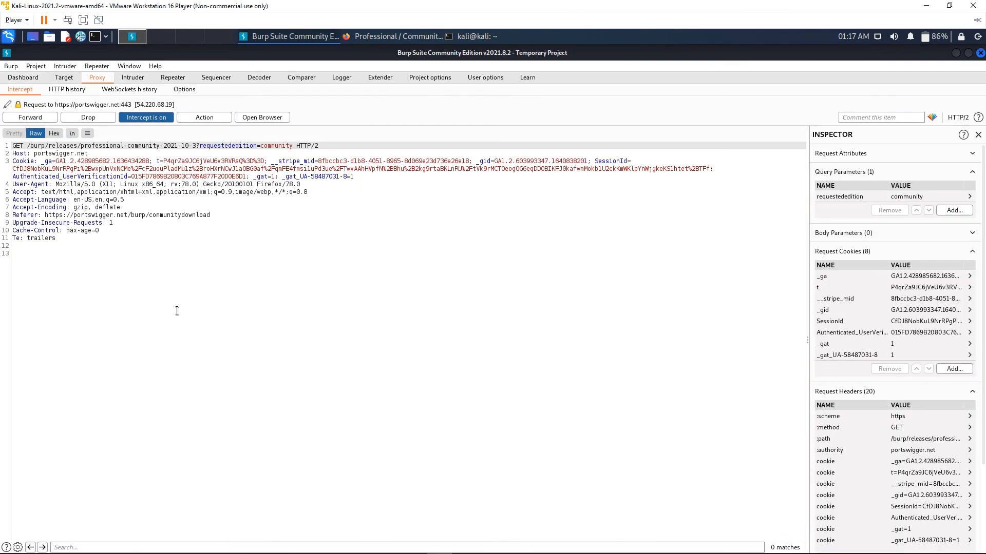
Send the intercepted release page request to Repeater, then forward it from the Proxy intercept
right_click(229, 240)
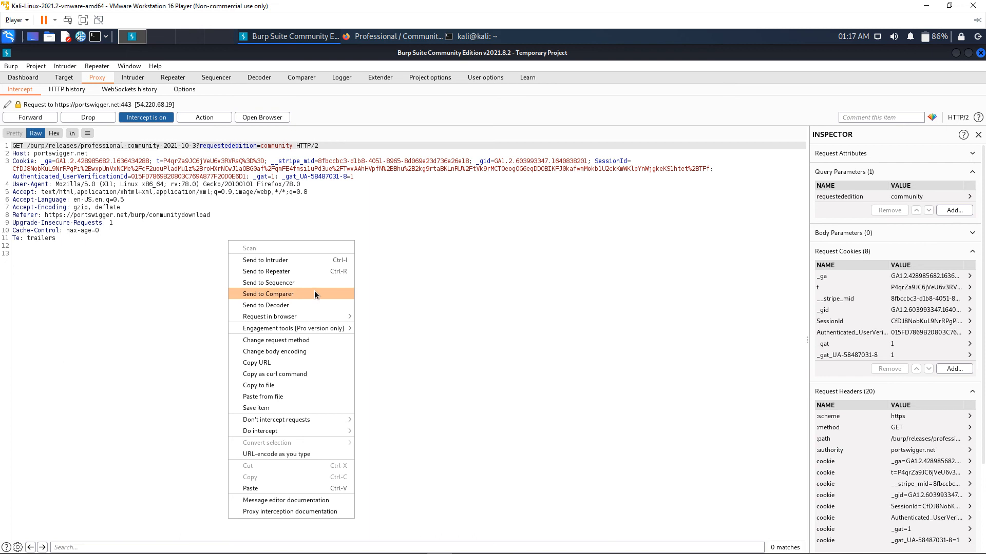
left_click(290, 274)
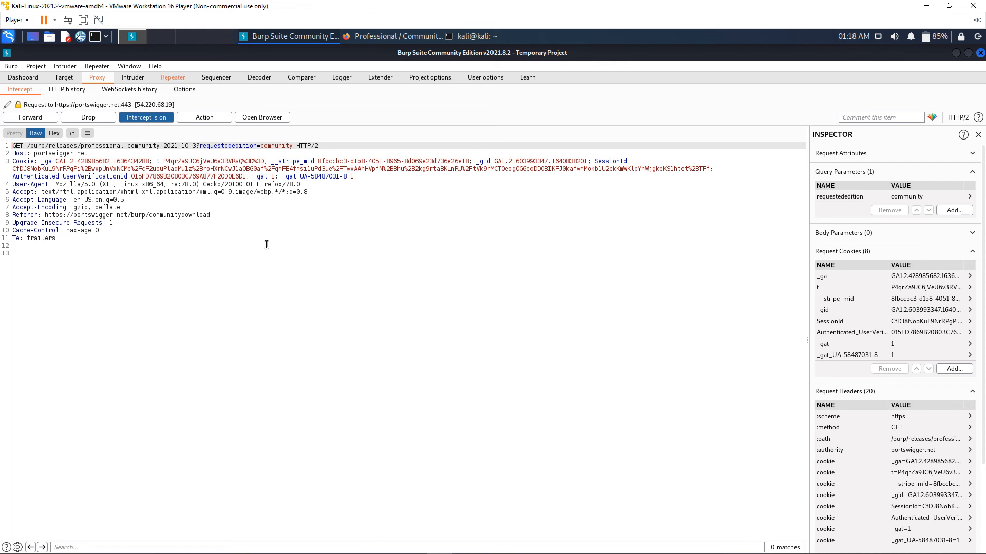
left_click(173, 77)
left_click(253, 289)
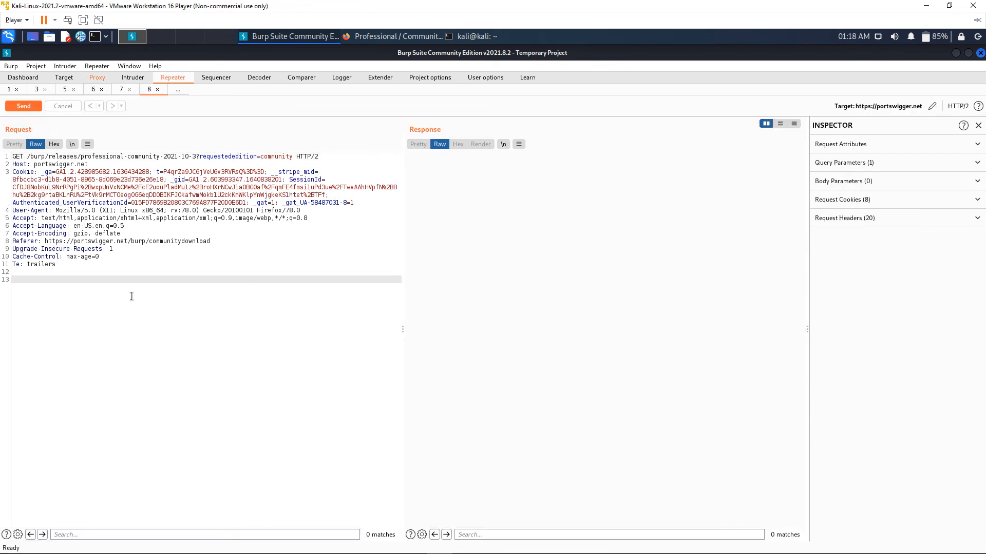
left_click(68, 263)
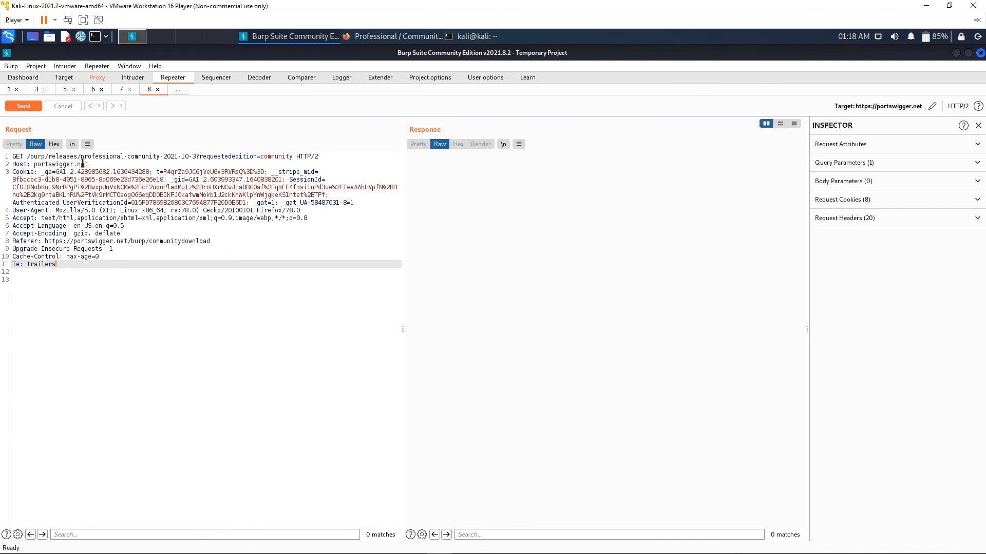
left_click(97, 77)
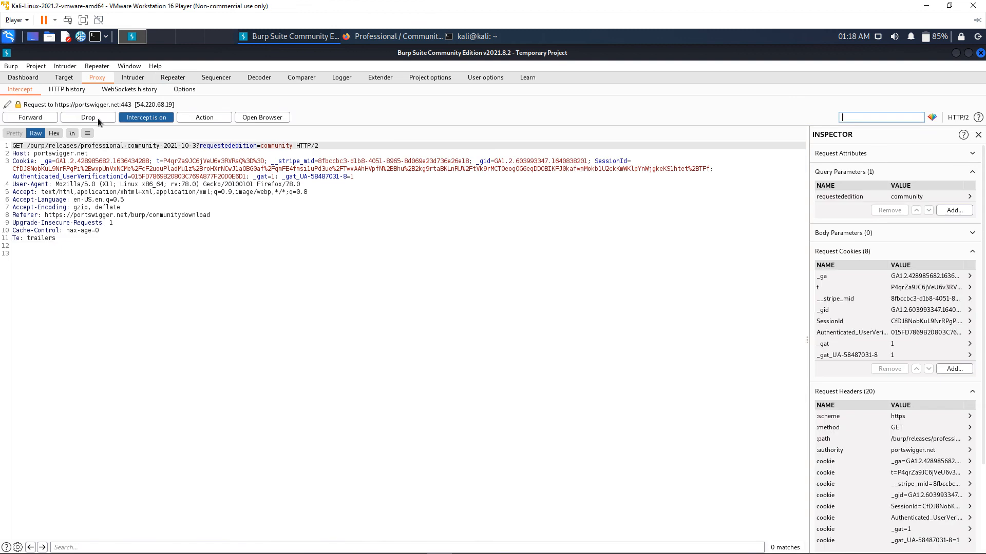
left_click(42, 121)
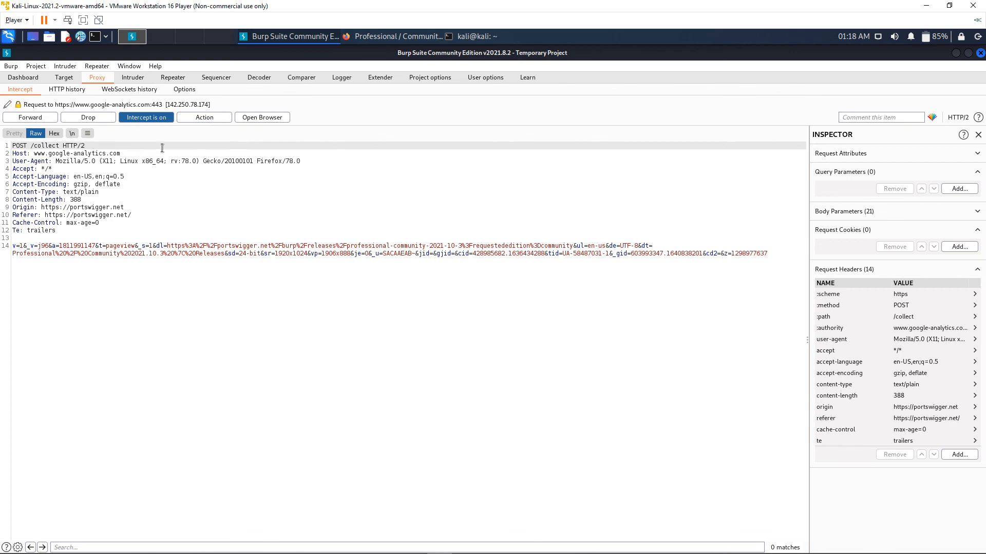
In Repeater, change the release path in the captured request to professional-community-2021-10-2 and send it
left_click(167, 79)
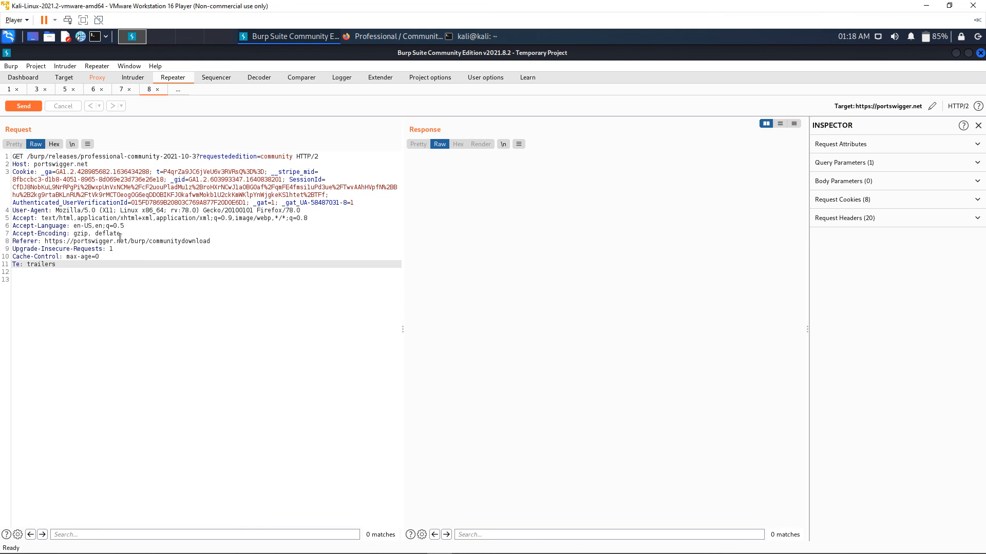
left_click(200, 156)
key("BackSpace")
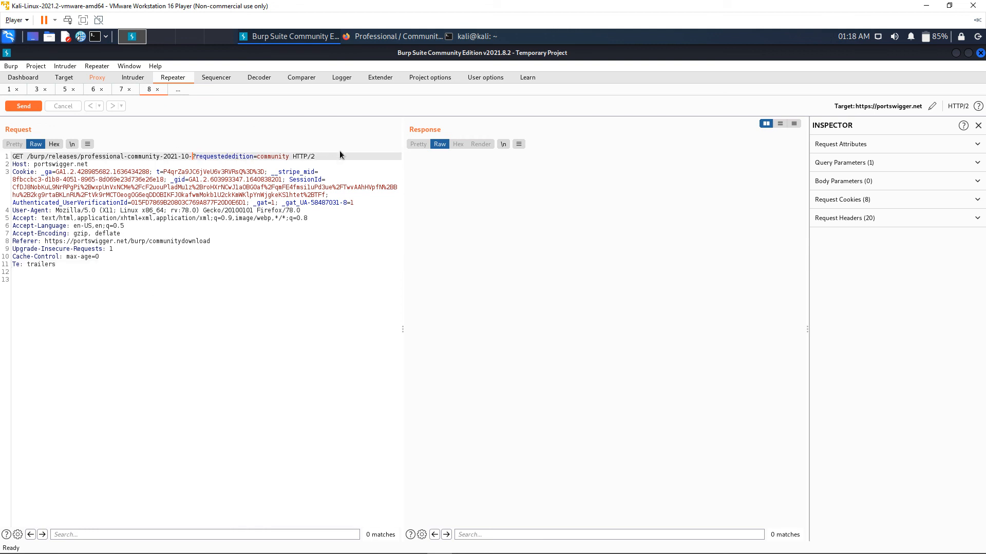
type("2")
left_click(24, 106)
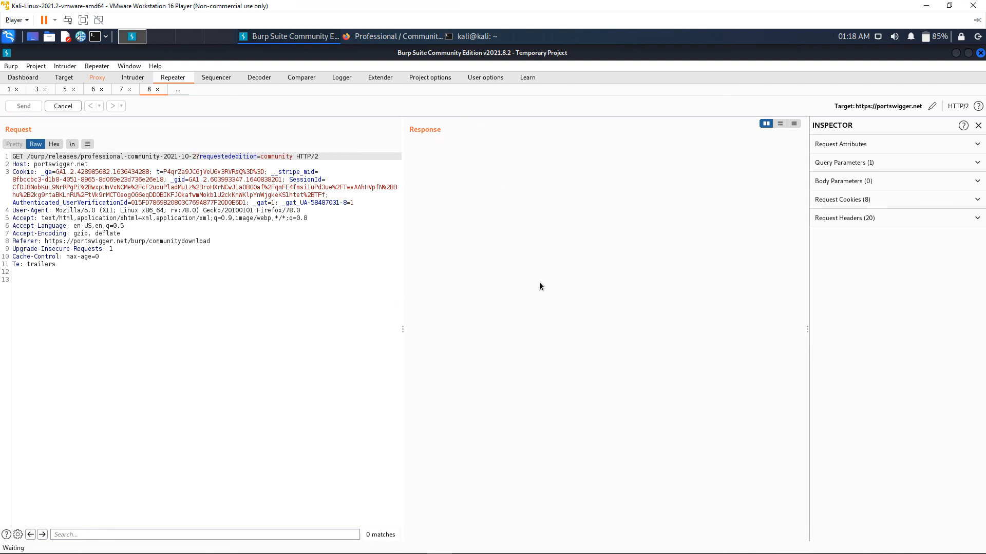
scroll(498, 267, "down", 6)
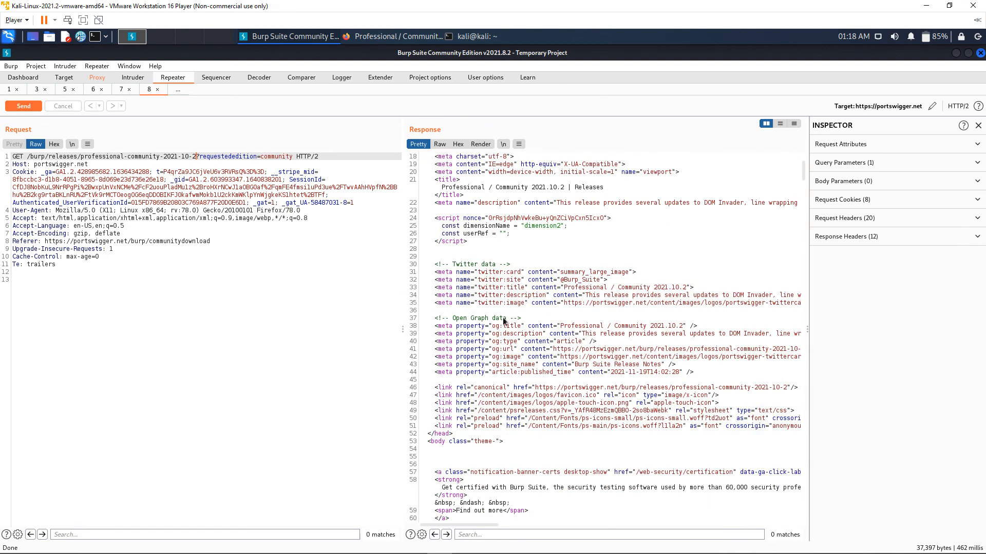
Change the release path back to professional-community-2021-10-3 and resend the request
scroll(503, 318, "up", 3)
key("BackSpace")
type("3")
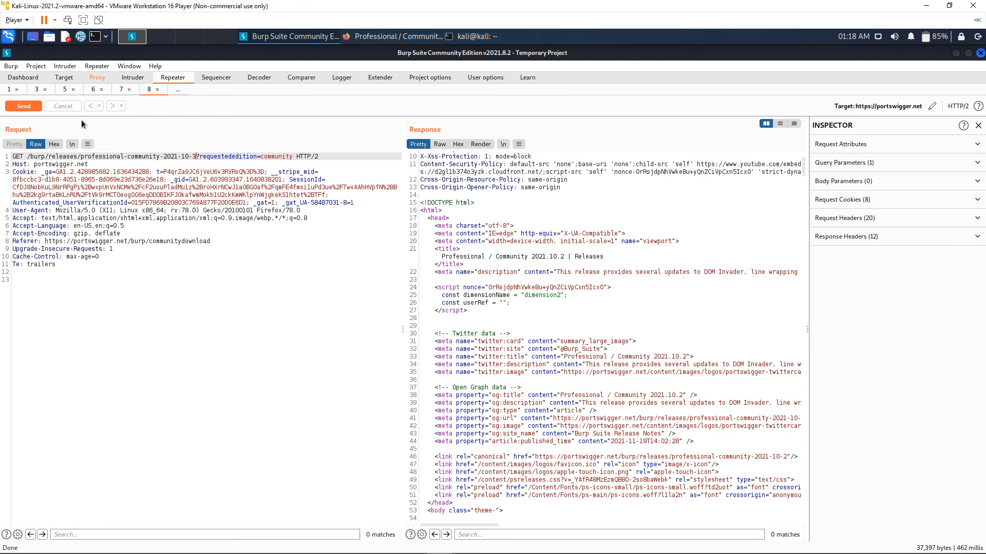
left_click(10, 106)
scroll(517, 251, "down", 13)
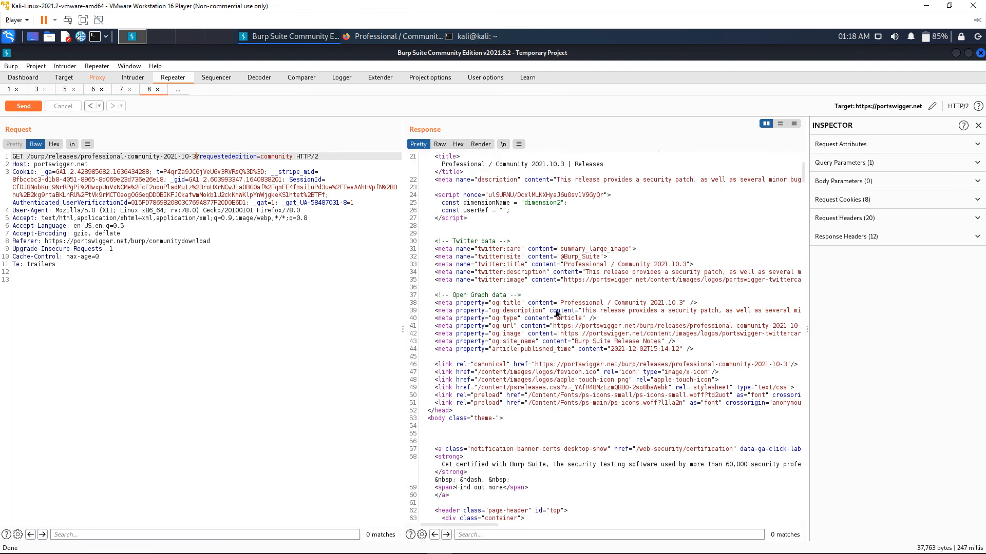
scroll(565, 326, "up", 13)
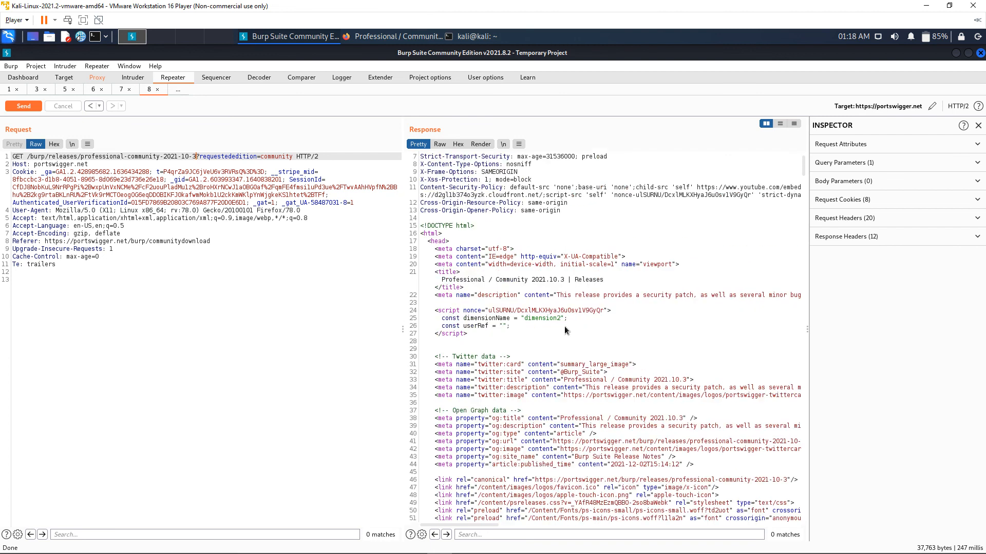
Step backward and forward through the Repeater request history
left_click(88, 106)
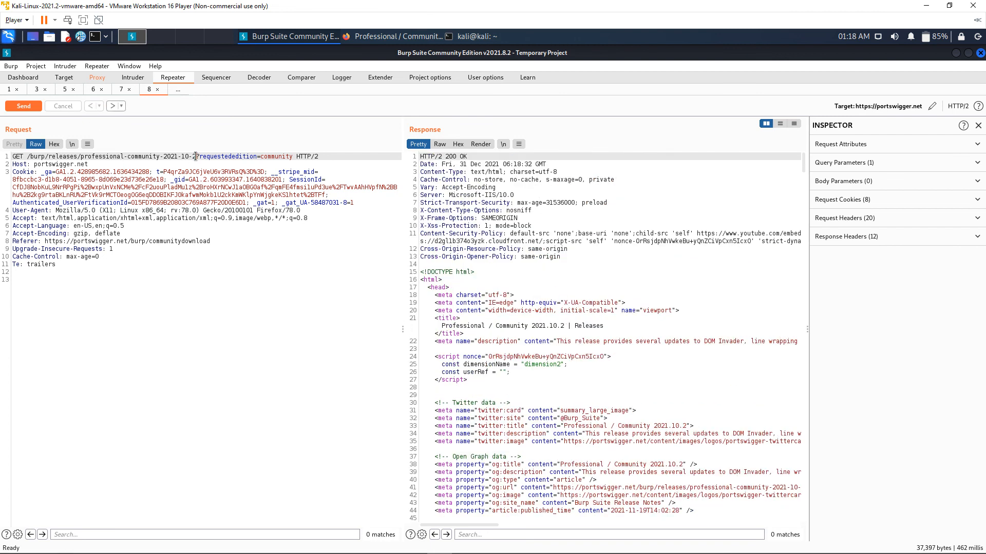
left_click(112, 106)
left_click(309, 250)
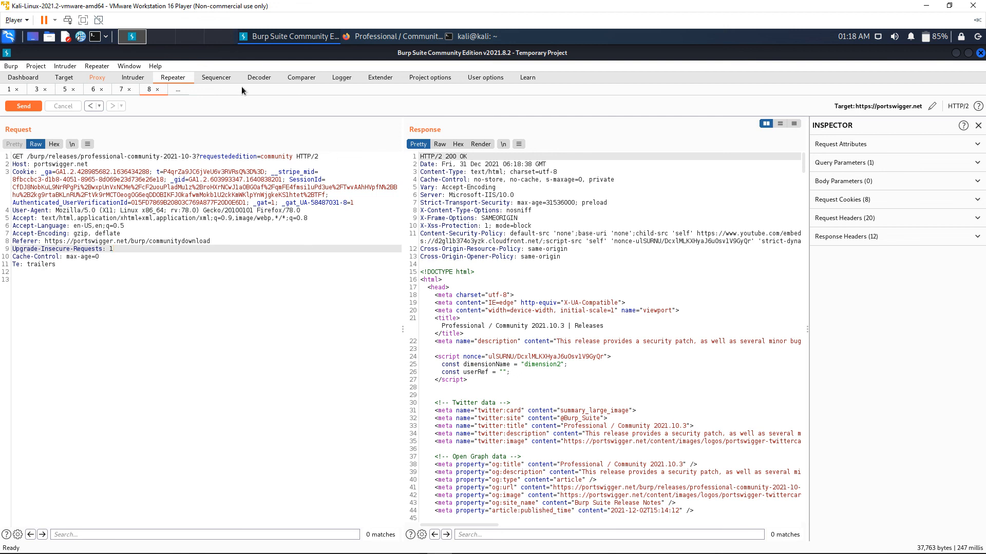
Tour the Sequencer, Decoder and Comparer tools, then inspect individual logged proxy requests in Logger
left_click(219, 78)
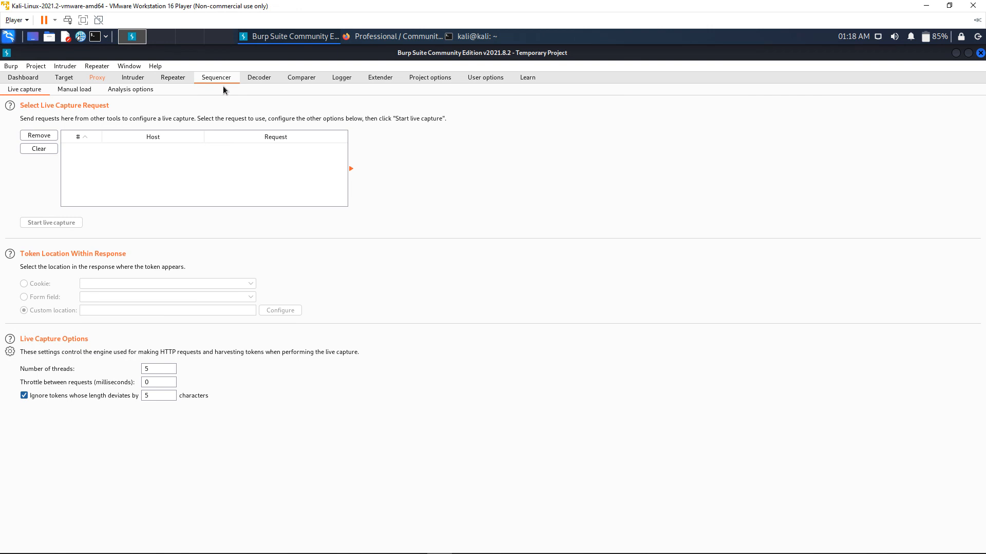
left_click(260, 79)
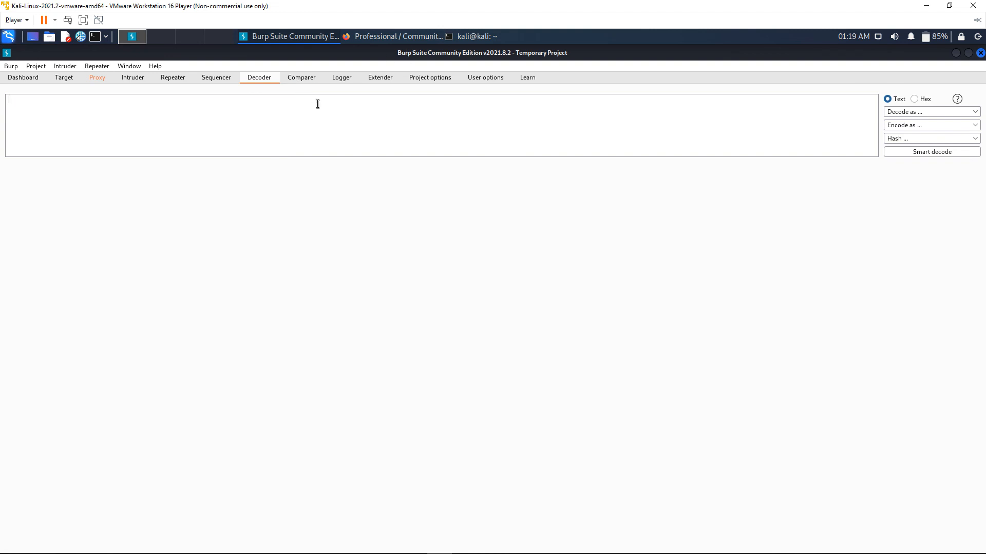
left_click(300, 77)
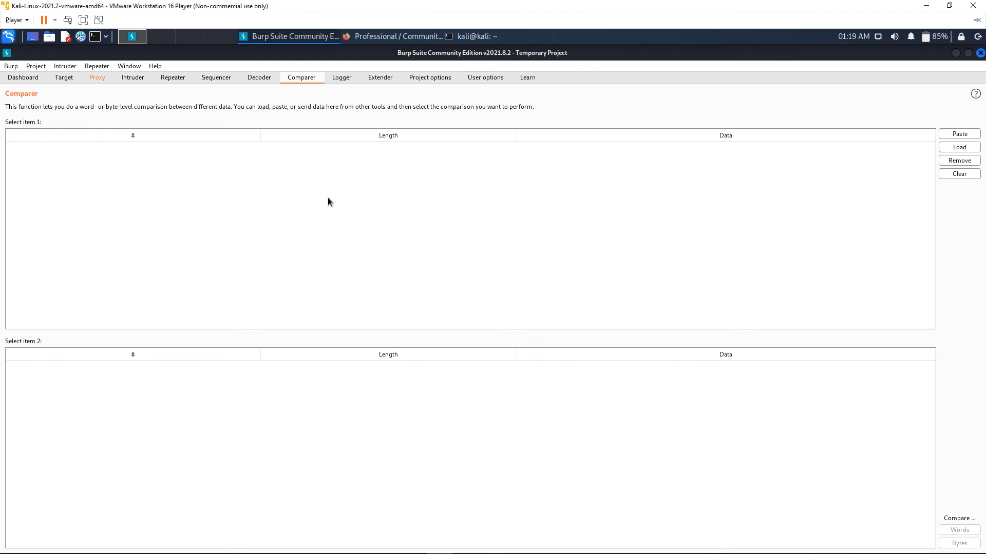
left_click(341, 78)
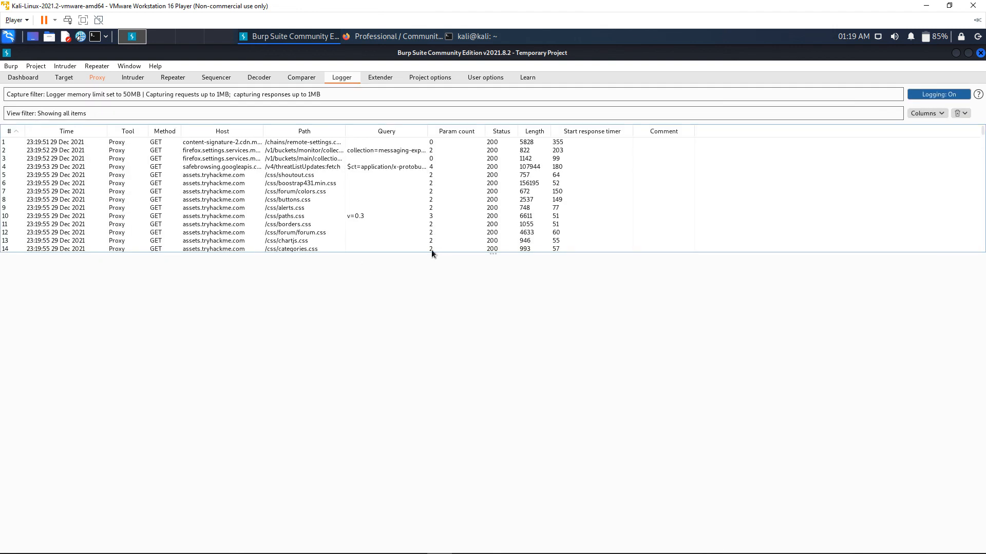
left_click(195, 200)
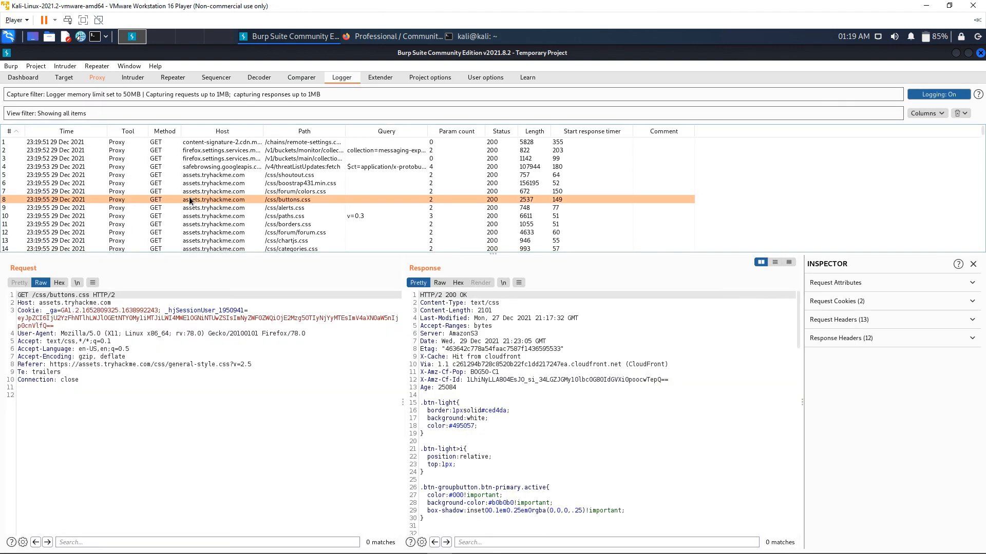
scroll(192, 224, "down", 11)
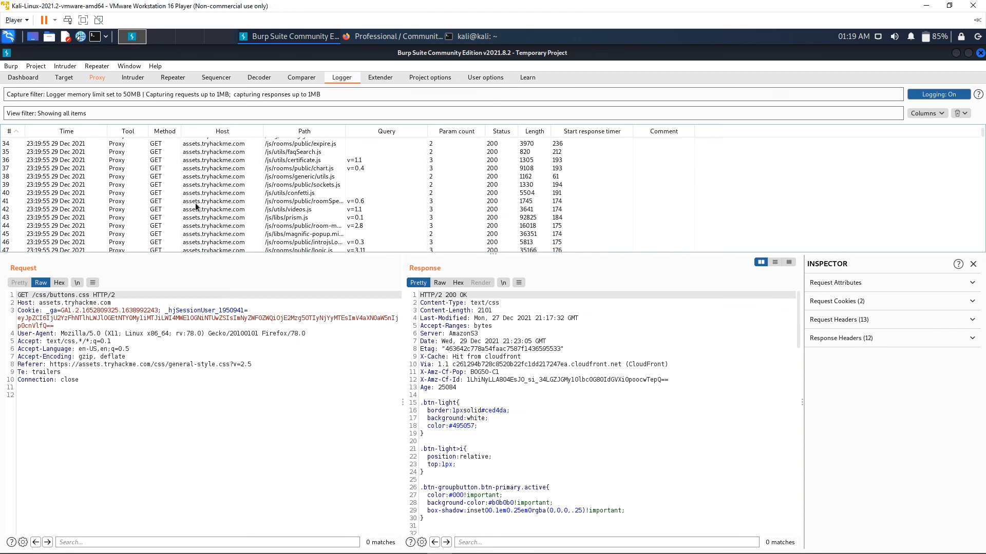
left_click(200, 176)
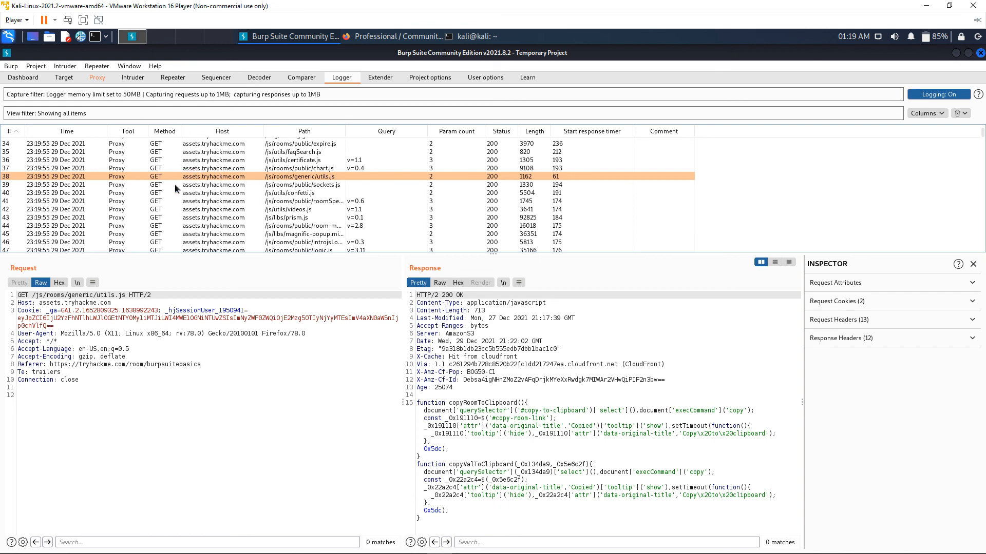
Browse the Intruder, Repeater, Sequencer and Decoder tools, then return to the Proxy intercept view
left_click(133, 79)
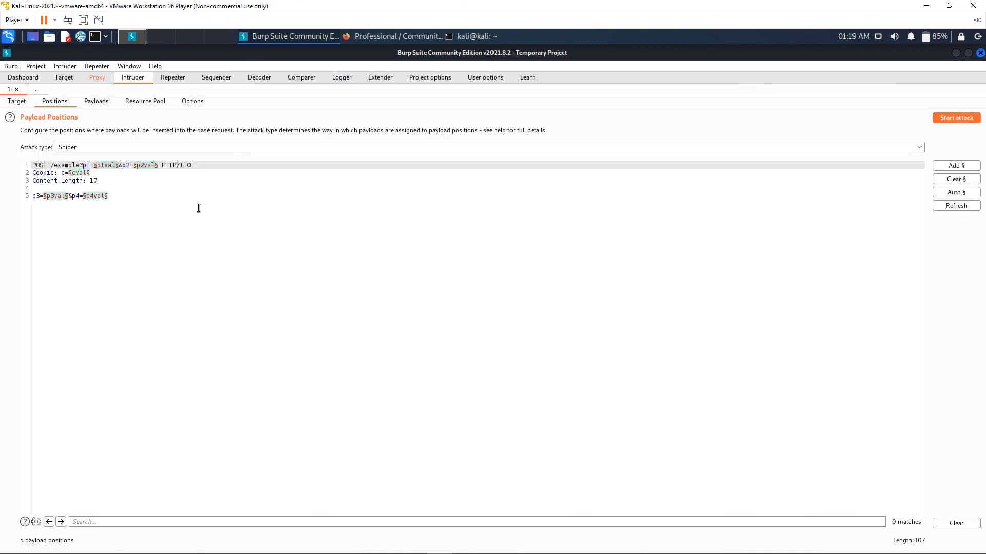
left_click(169, 78)
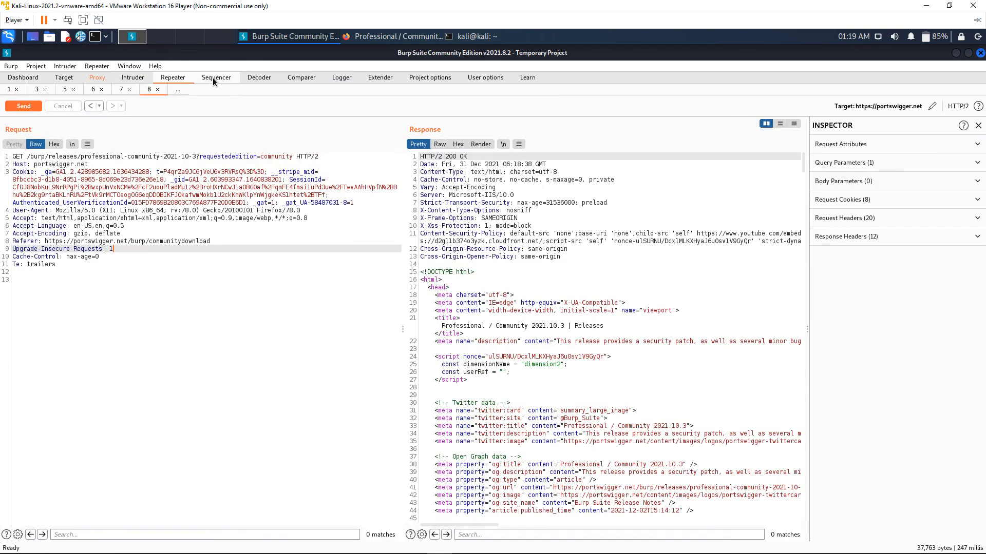
left_click(214, 78)
left_click(261, 77)
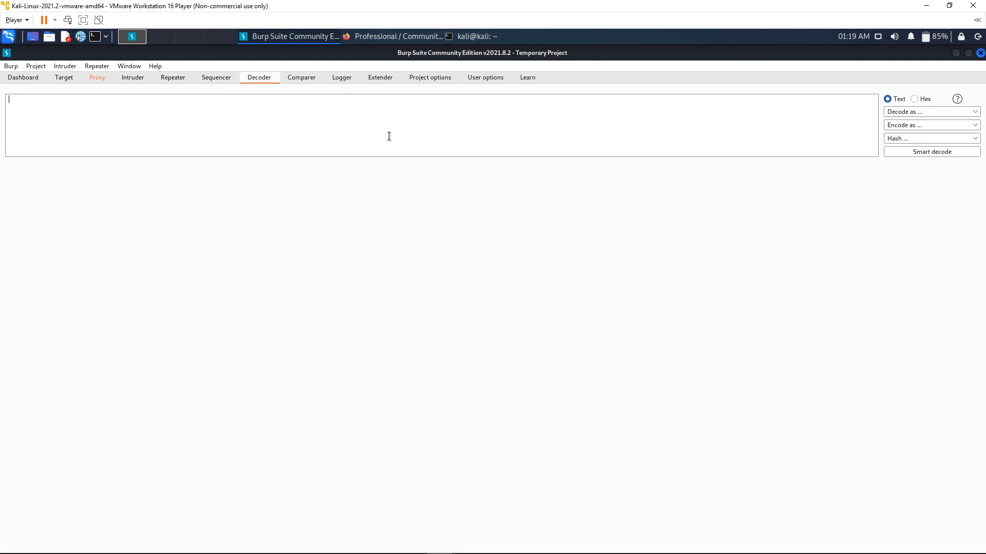
left_click(97, 78)
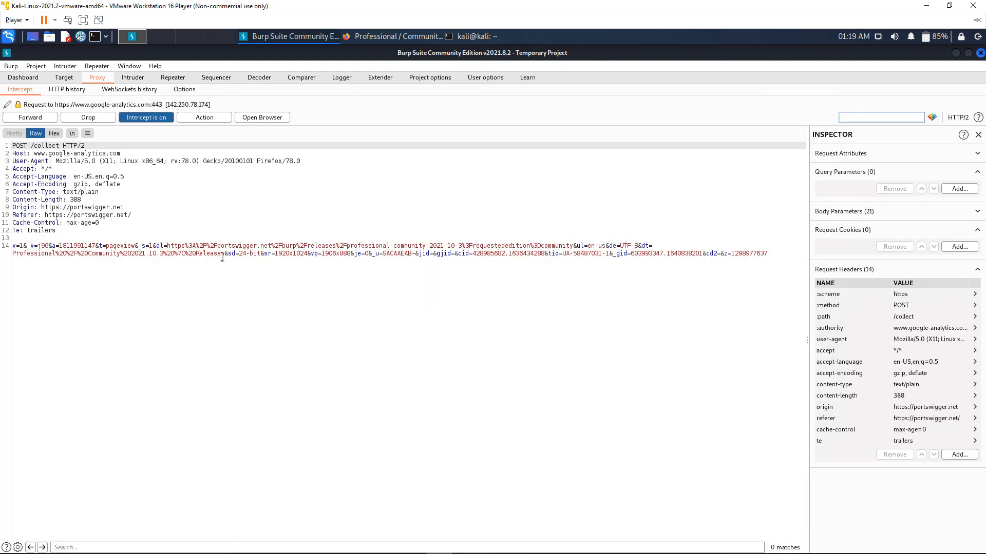
left_click(212, 229)
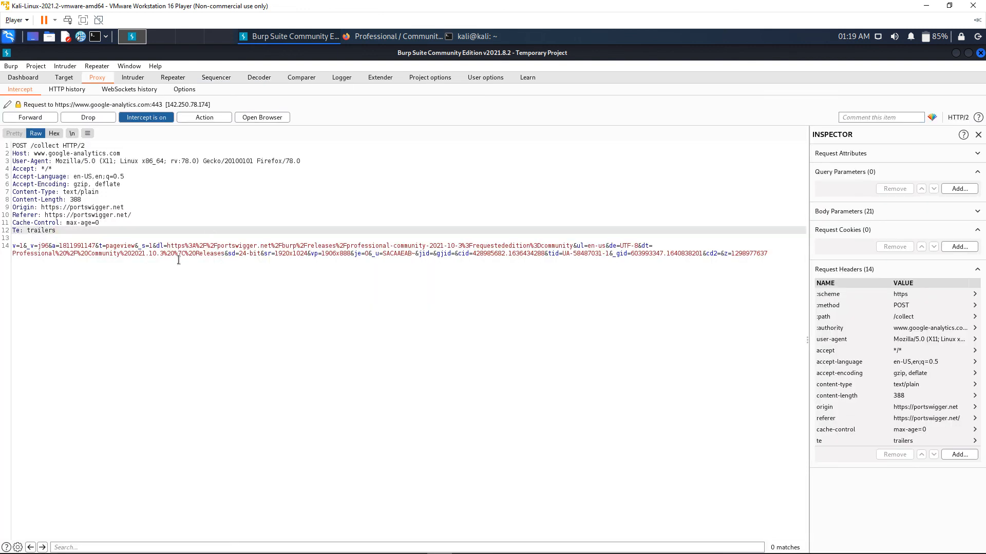